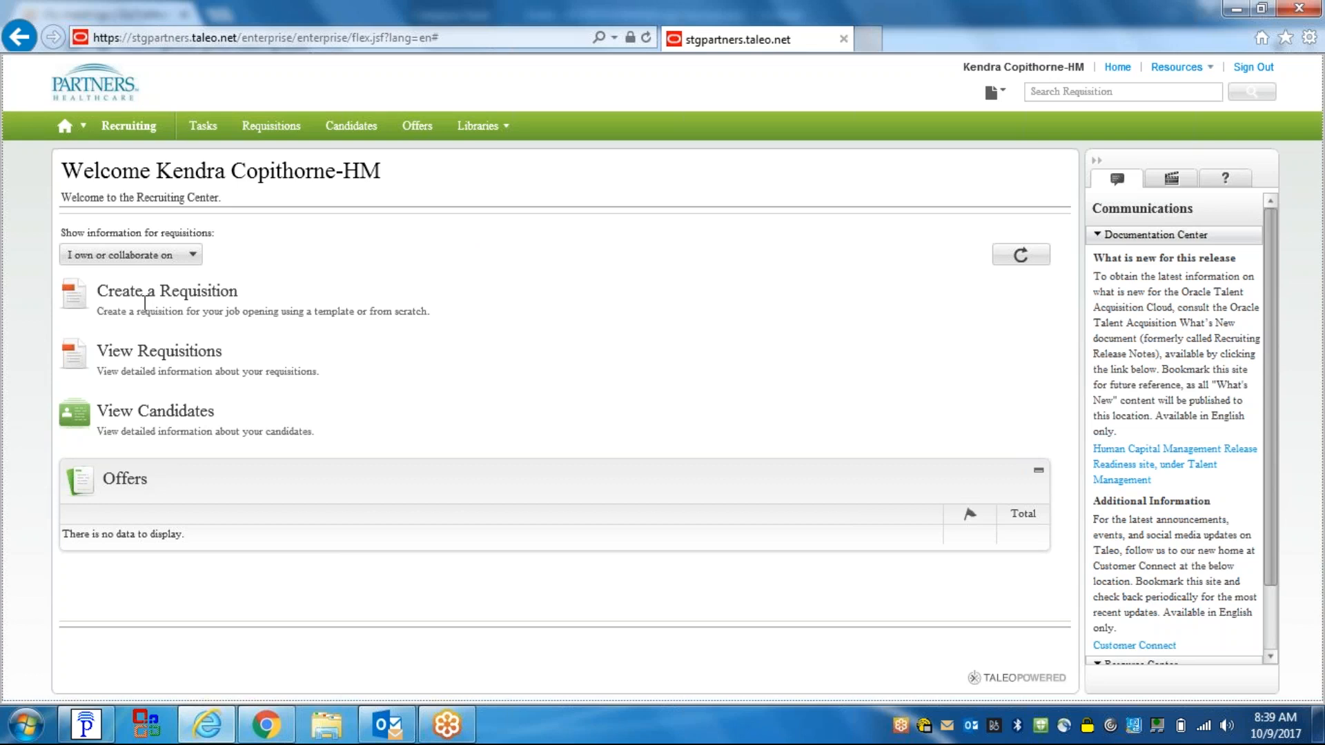
# - Start a new requisition and bring up the Requisition Job Code / Template selector
pyautogui.click(169, 301)
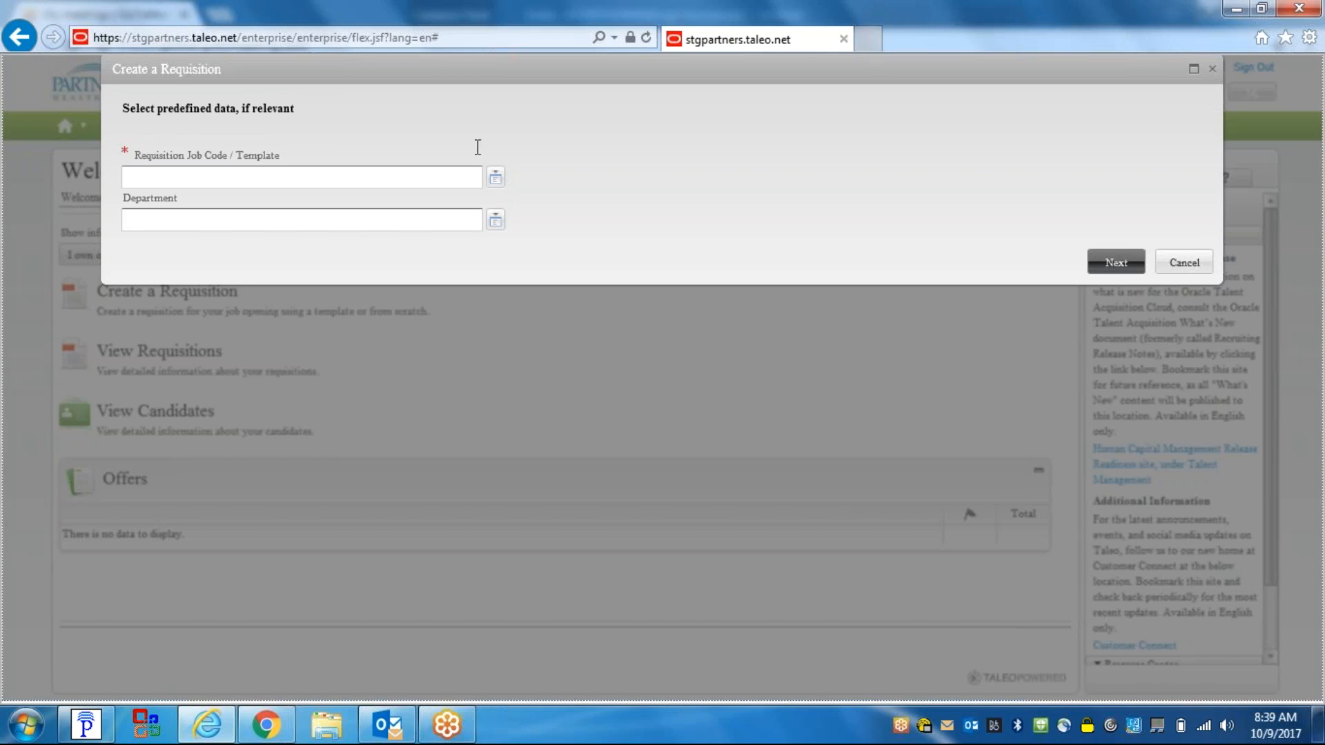
pyautogui.click(494, 178)
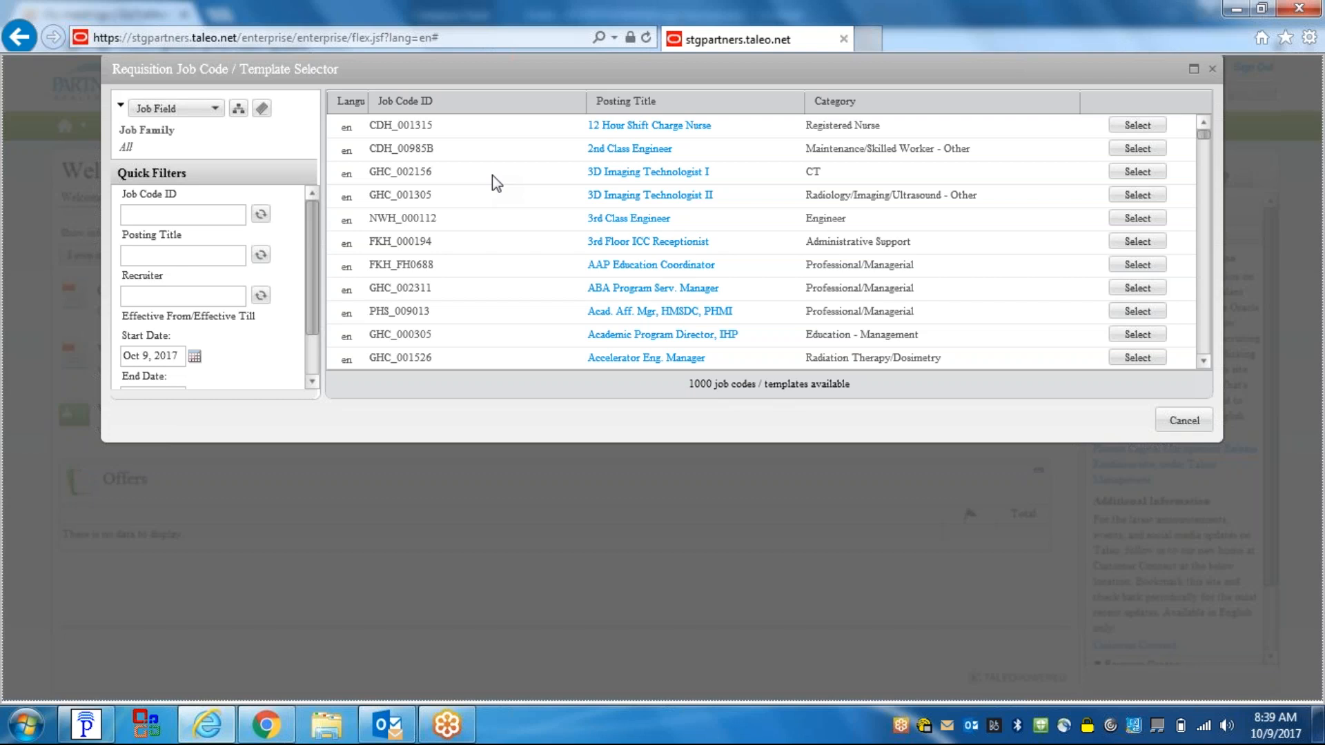
# - Filter job codes by 'phc' and pick PHC_000189 - Administrative Assistant
pyautogui.click(198, 220)
pyautogui.write('phc')
pyautogui.click(262, 212)
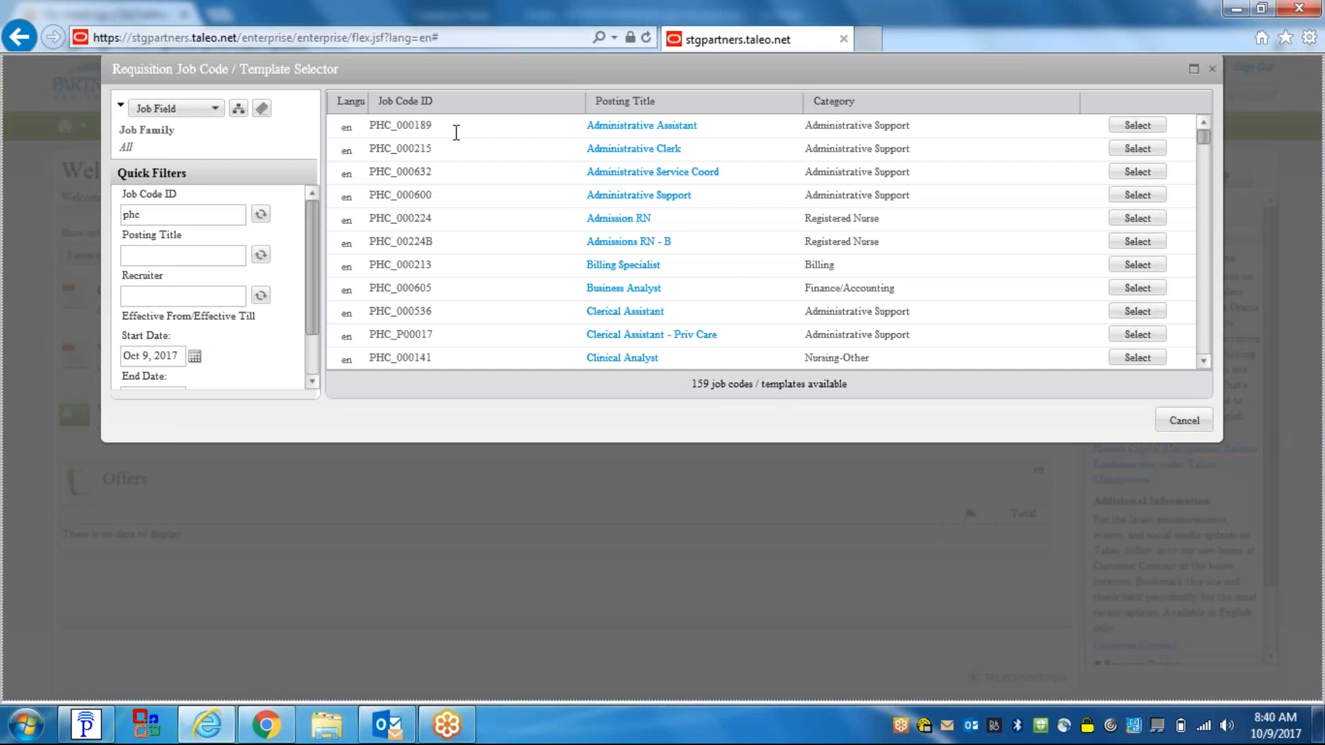
pyautogui.click(146, 216)
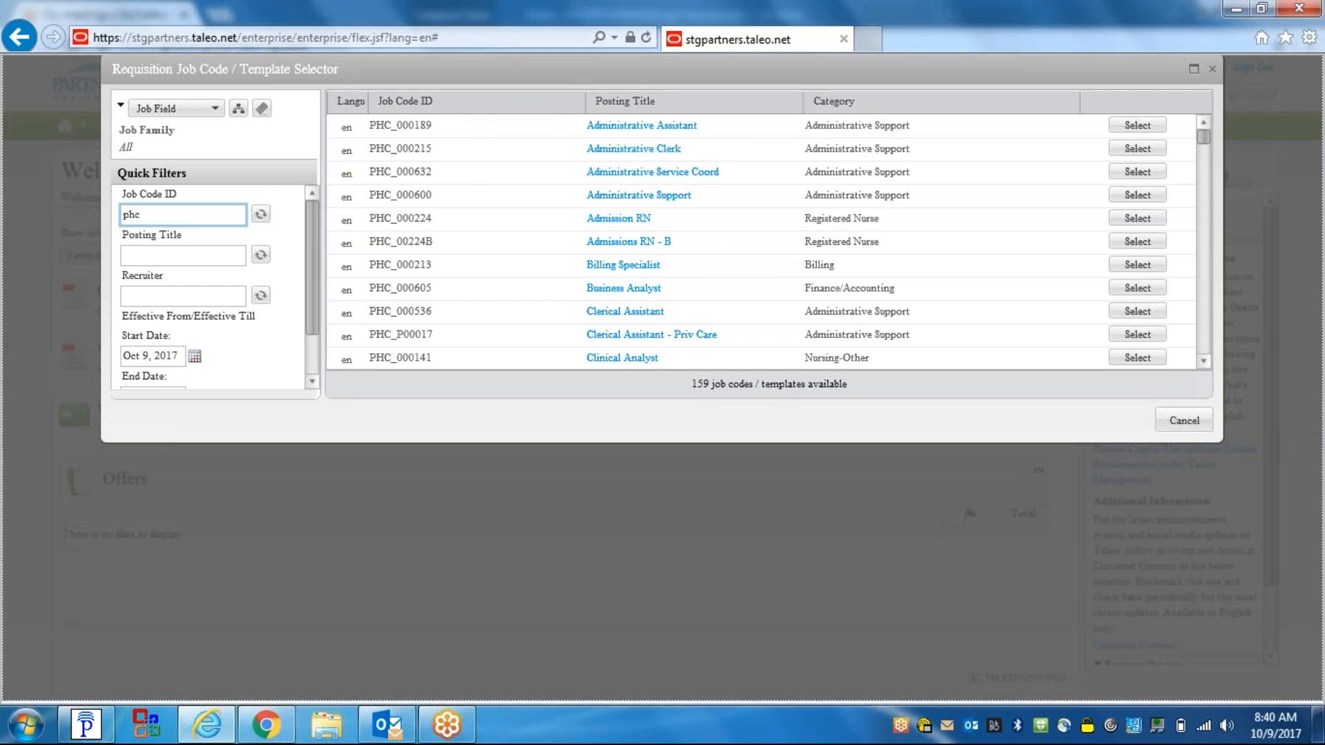
pyautogui.click(1127, 127)
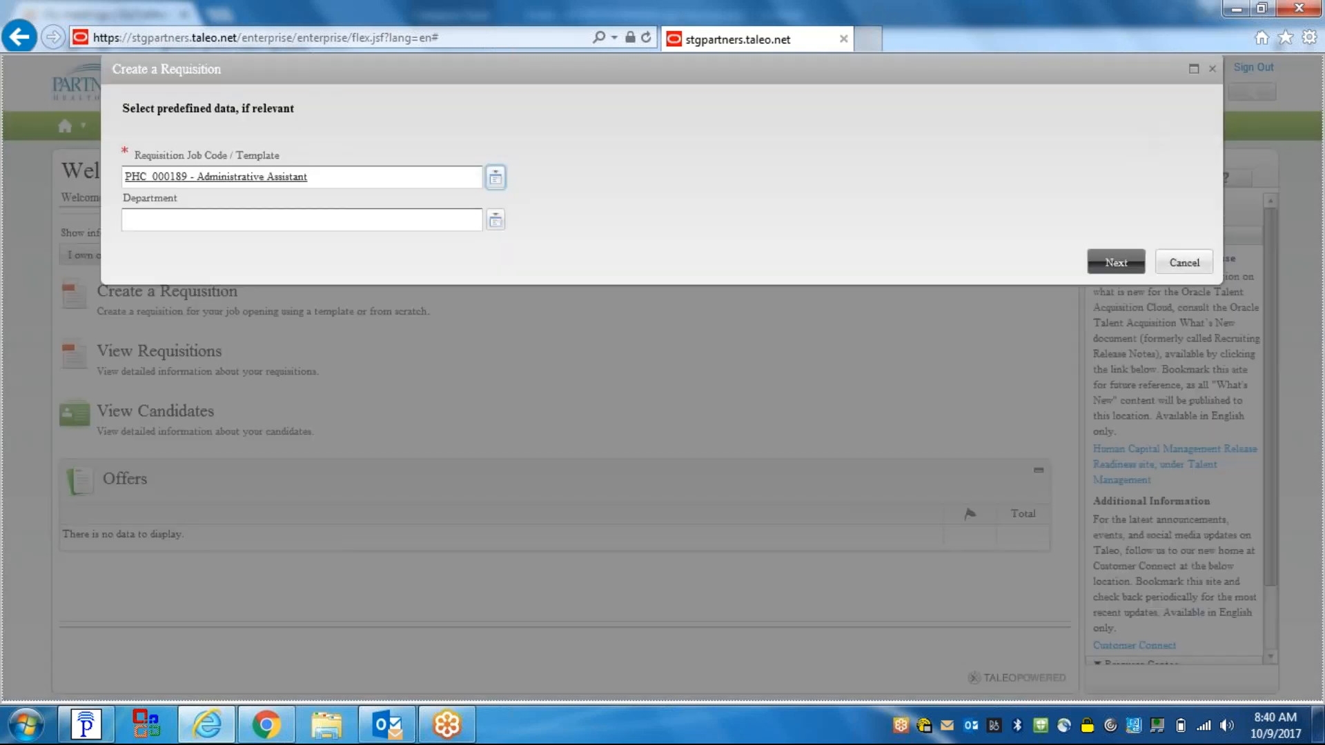
# - Filter departments by keyword 'phc', choose HC8920 - PHC Test Dept No Appvr 20, and continue
pyautogui.click(496, 221)
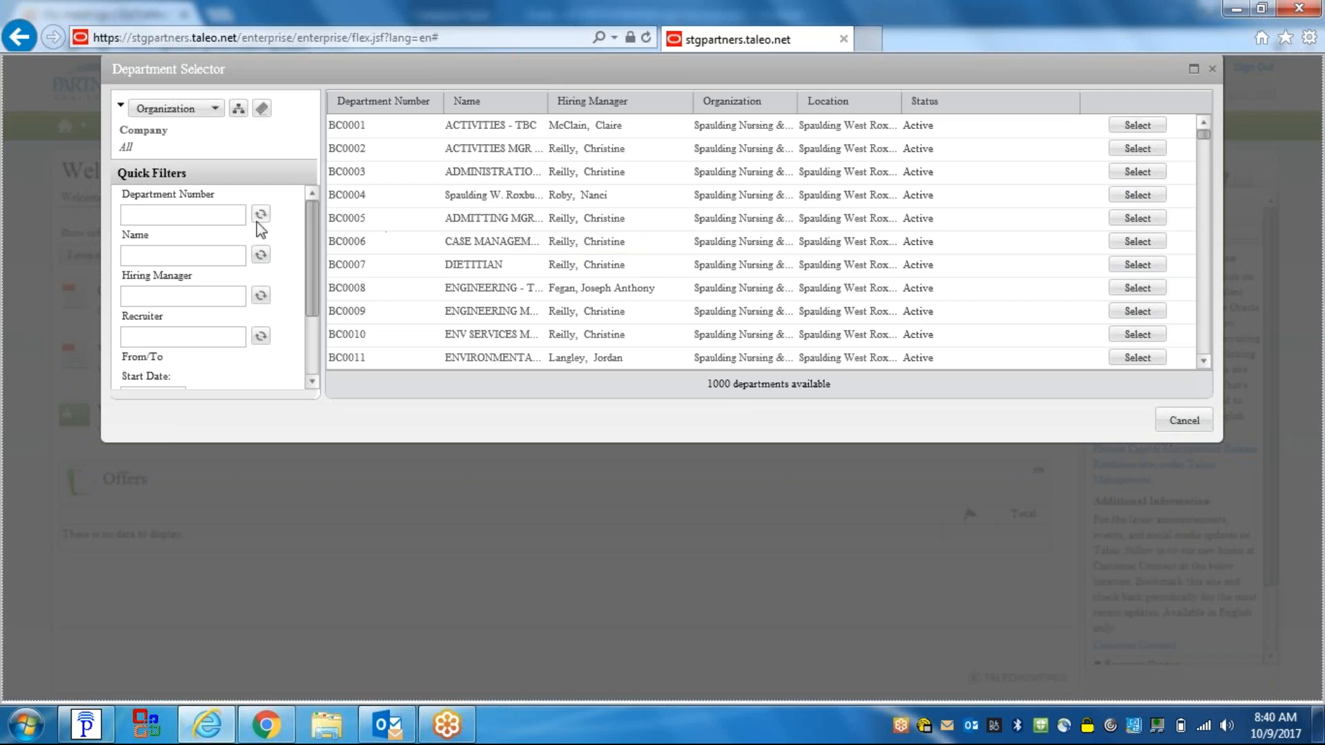
pyautogui.click(163, 210)
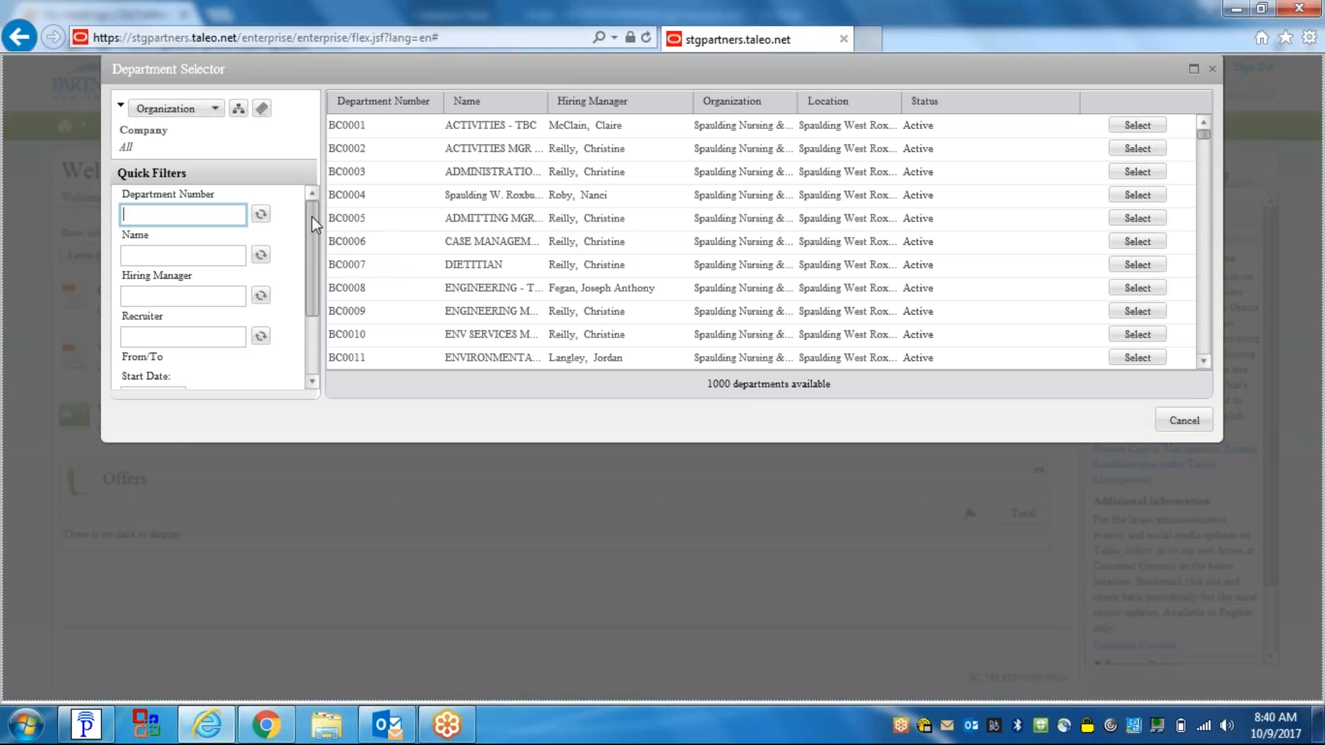
pyautogui.moveTo(312, 217); pyautogui.dragTo(324, 304)
pyautogui.click(140, 379)
pyautogui.write('phc')
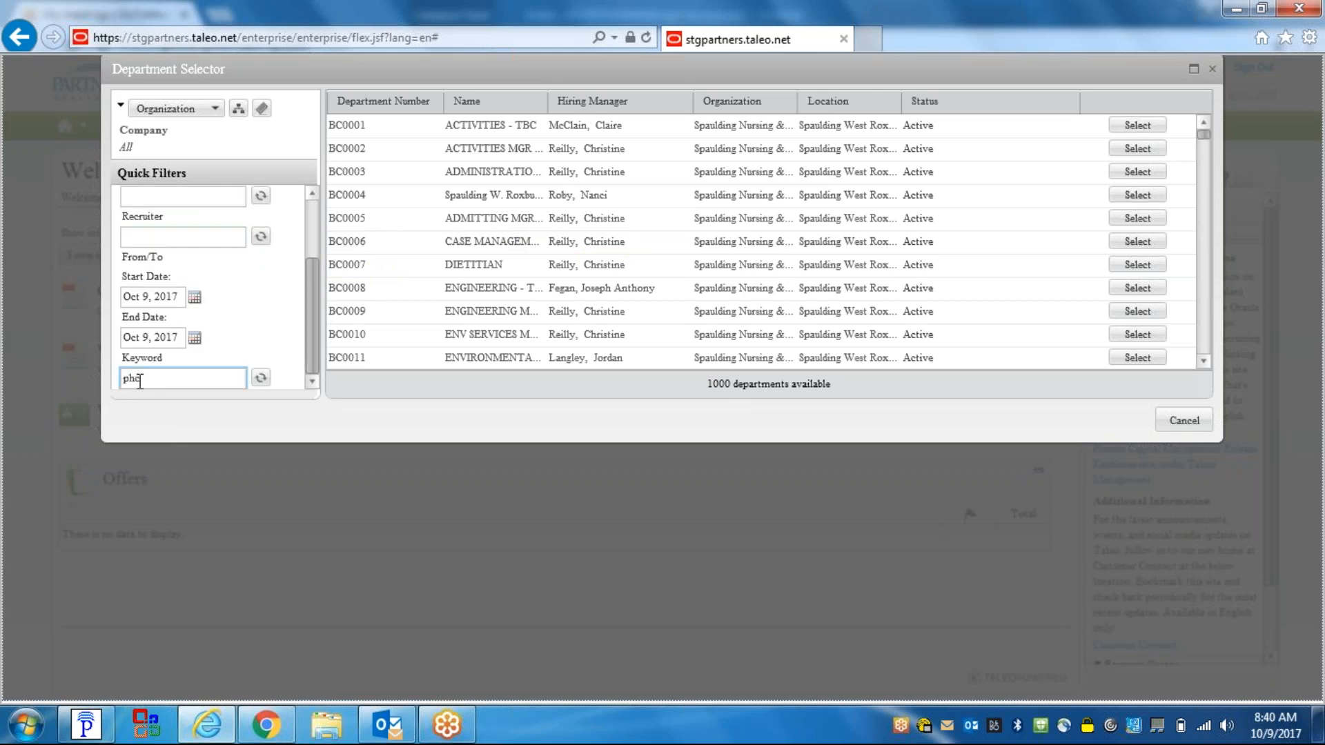
pyautogui.click(261, 378)
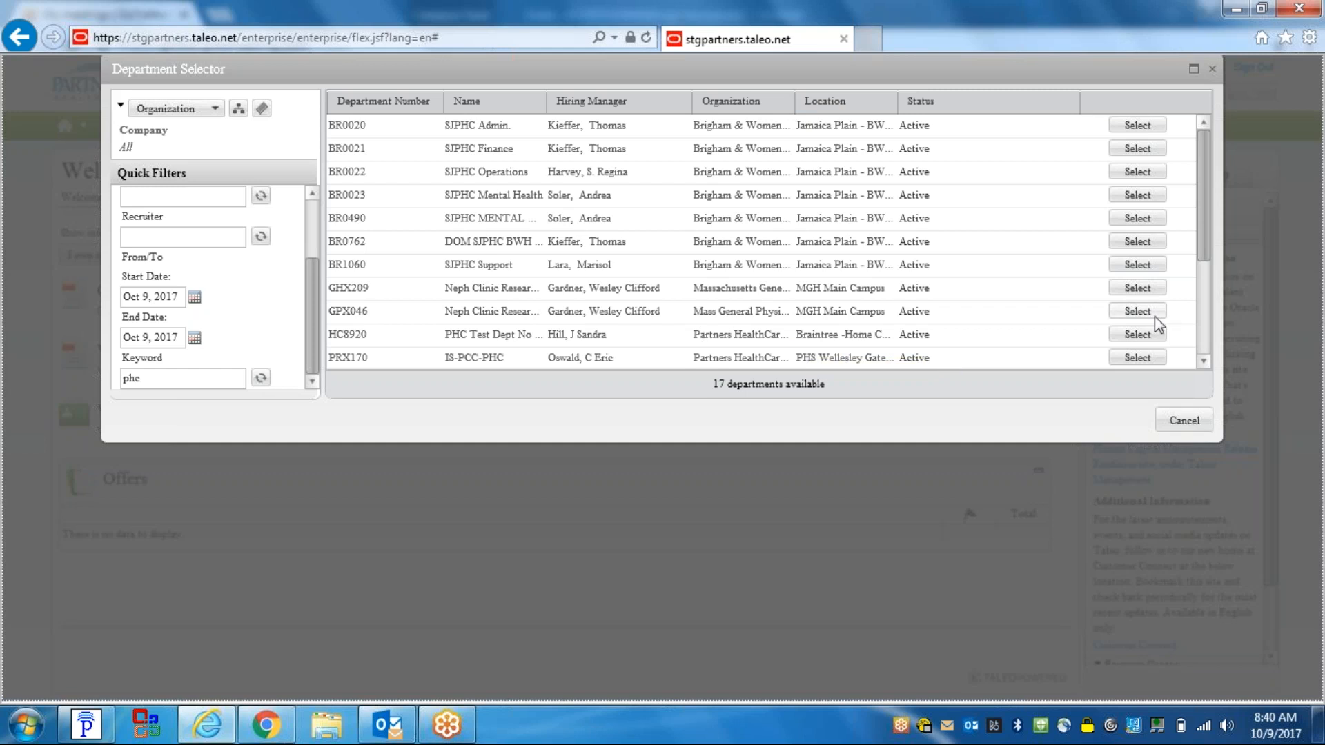
pyautogui.click(1130, 334)
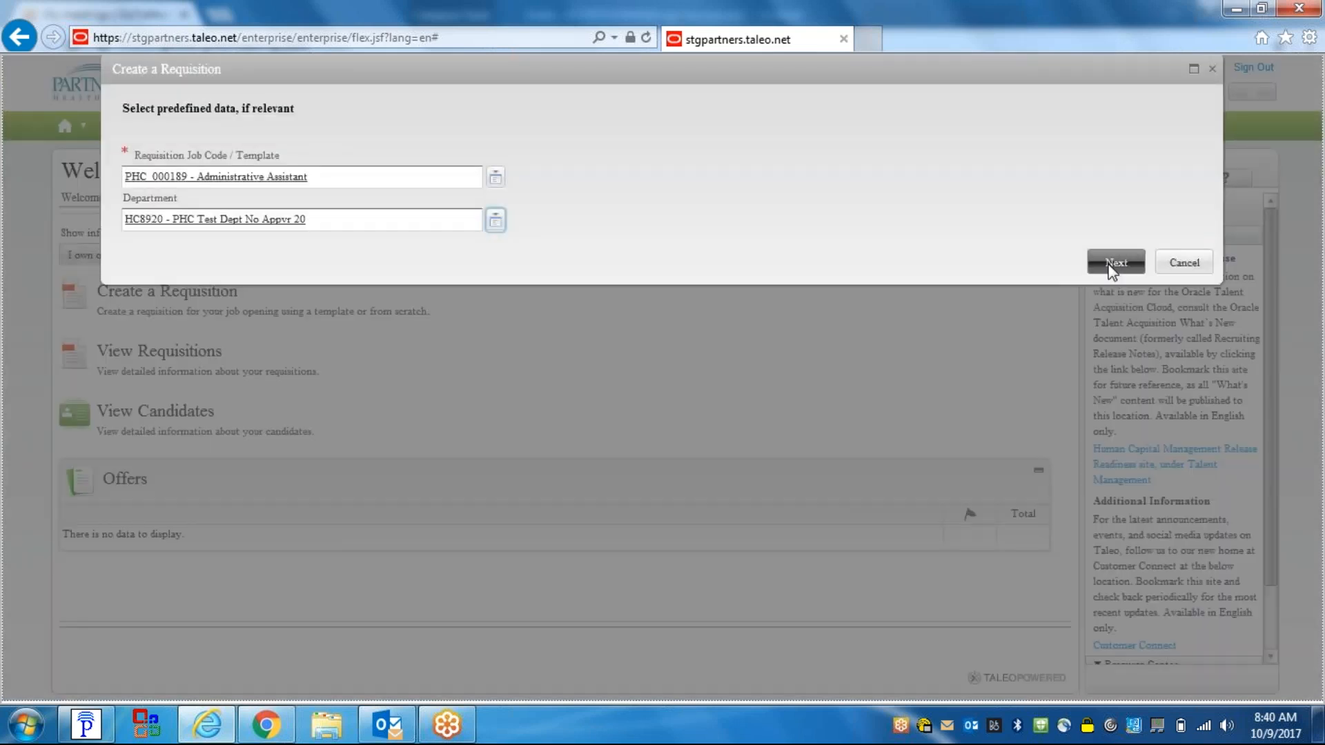
pyautogui.click(1111, 267)
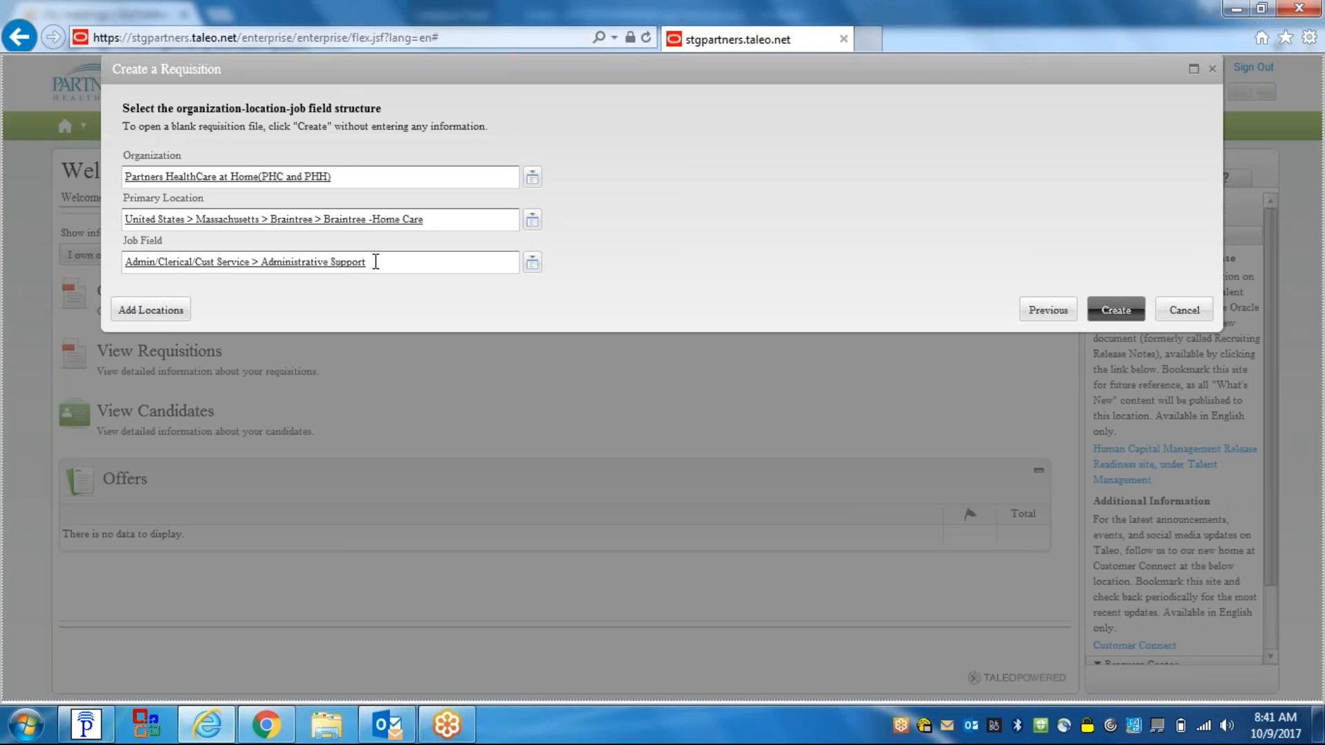
# - Accept Partners HealthCare at Home, Braintree -Home Care and Administrative Support, and create the requisition
pyautogui.click(1120, 311)
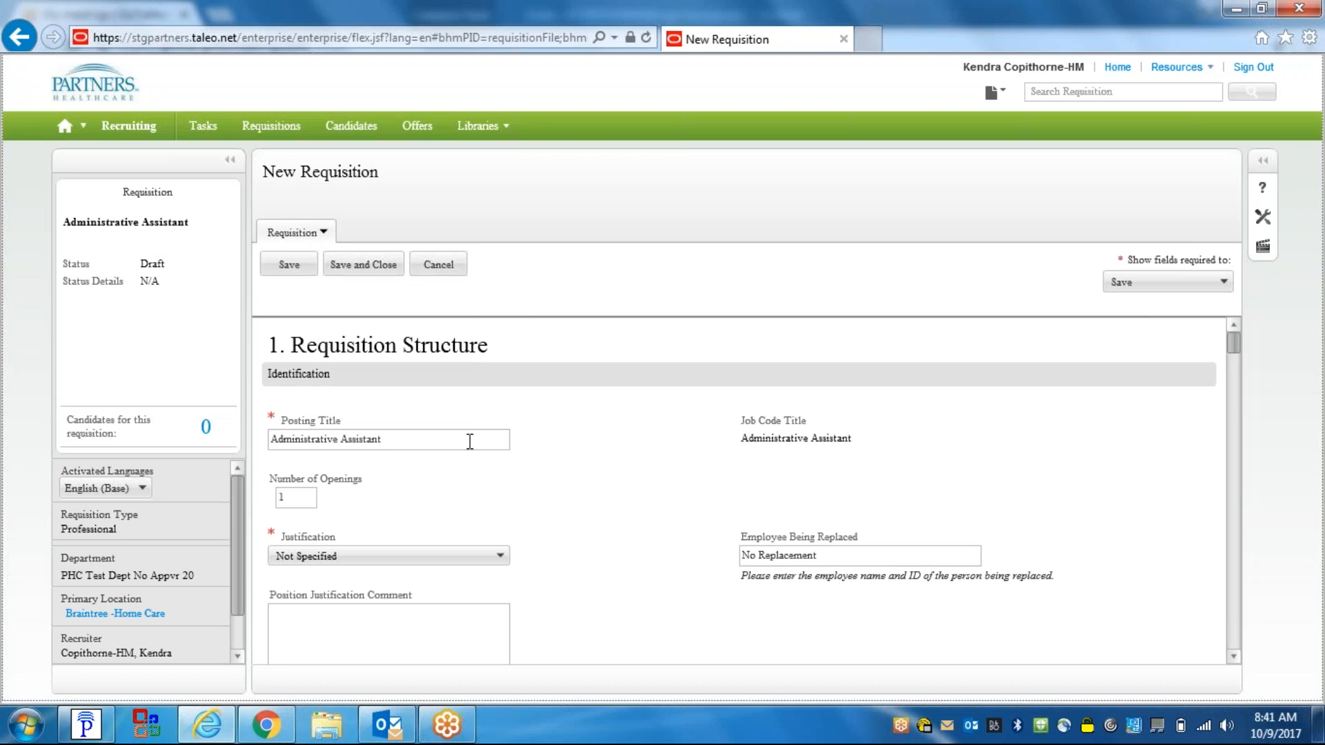
# - Place the cursor in the Administrative Assistant posting title to extend it
pyautogui.click(397, 439)
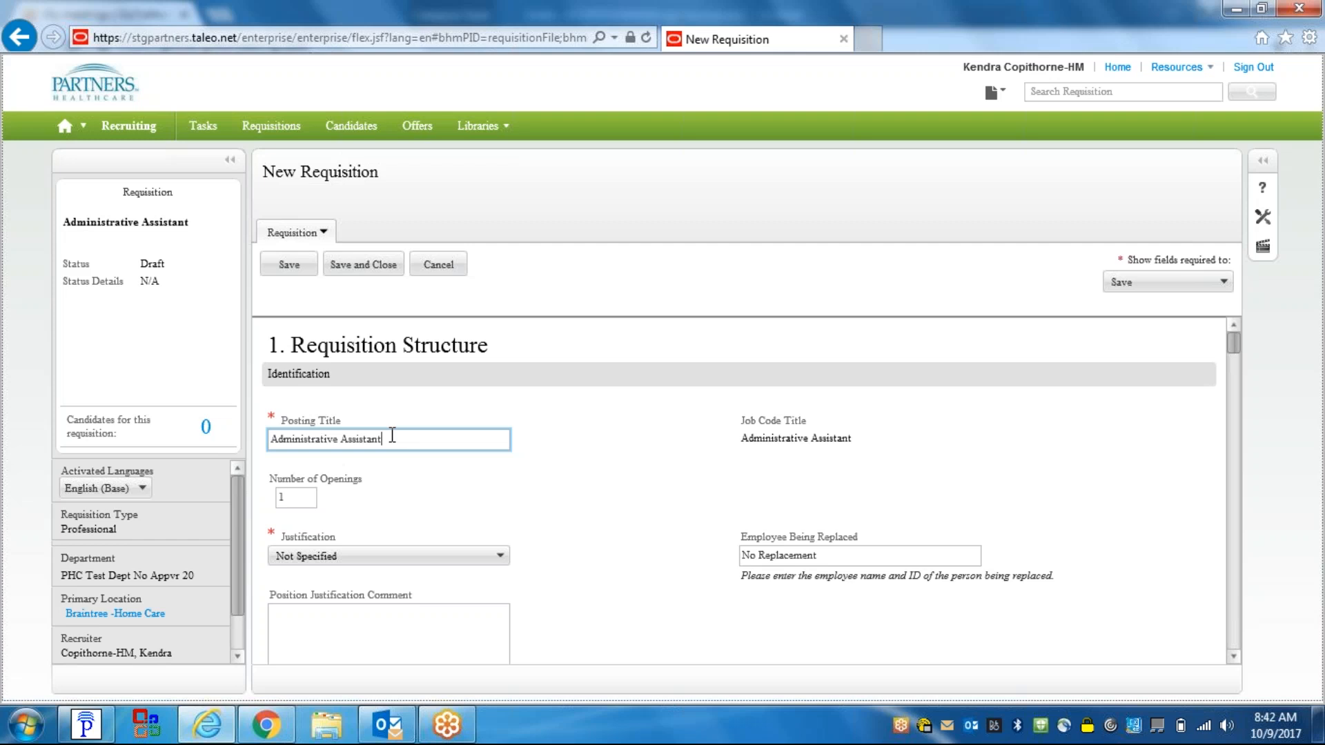
# - Append ' - New grads apply' to the Administrative Assistant posting title
pyautogui.write('- New grads apply')
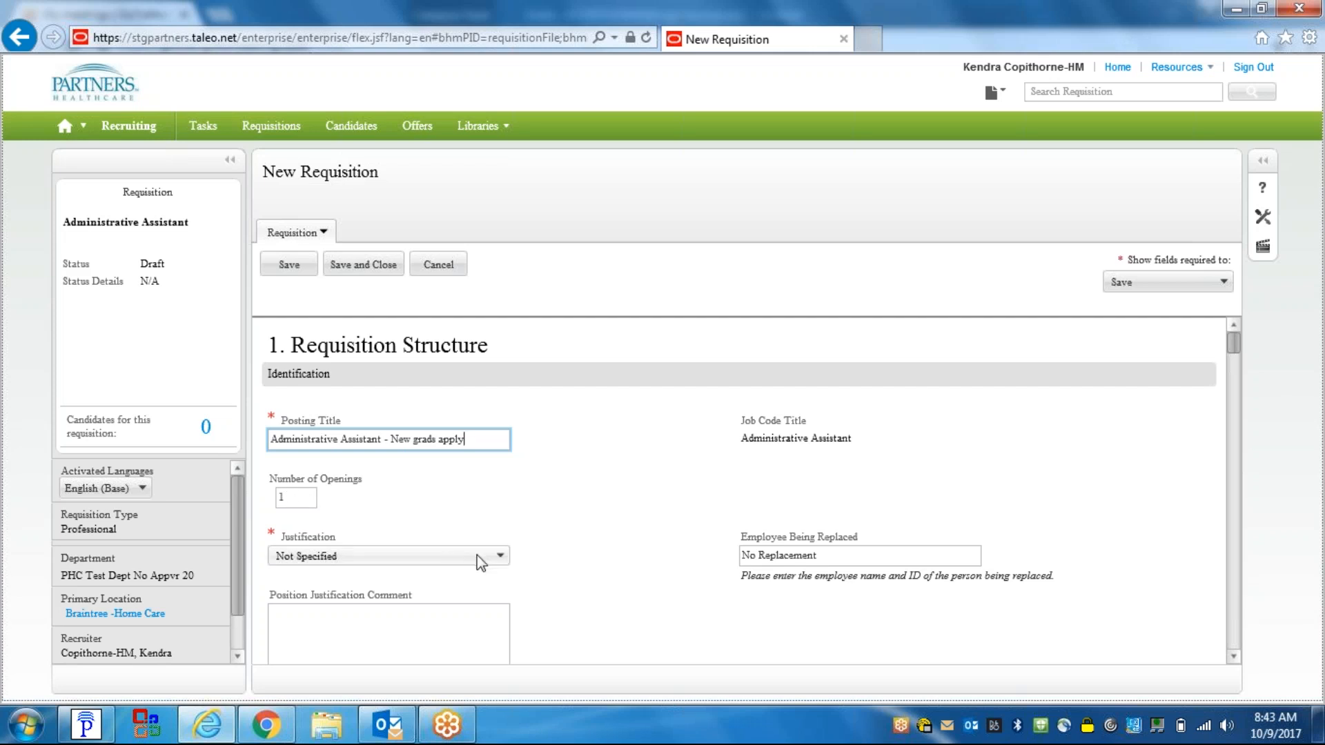
# - Set the Justification dropdown to New Position – Budgeted
pyautogui.click(495, 559)
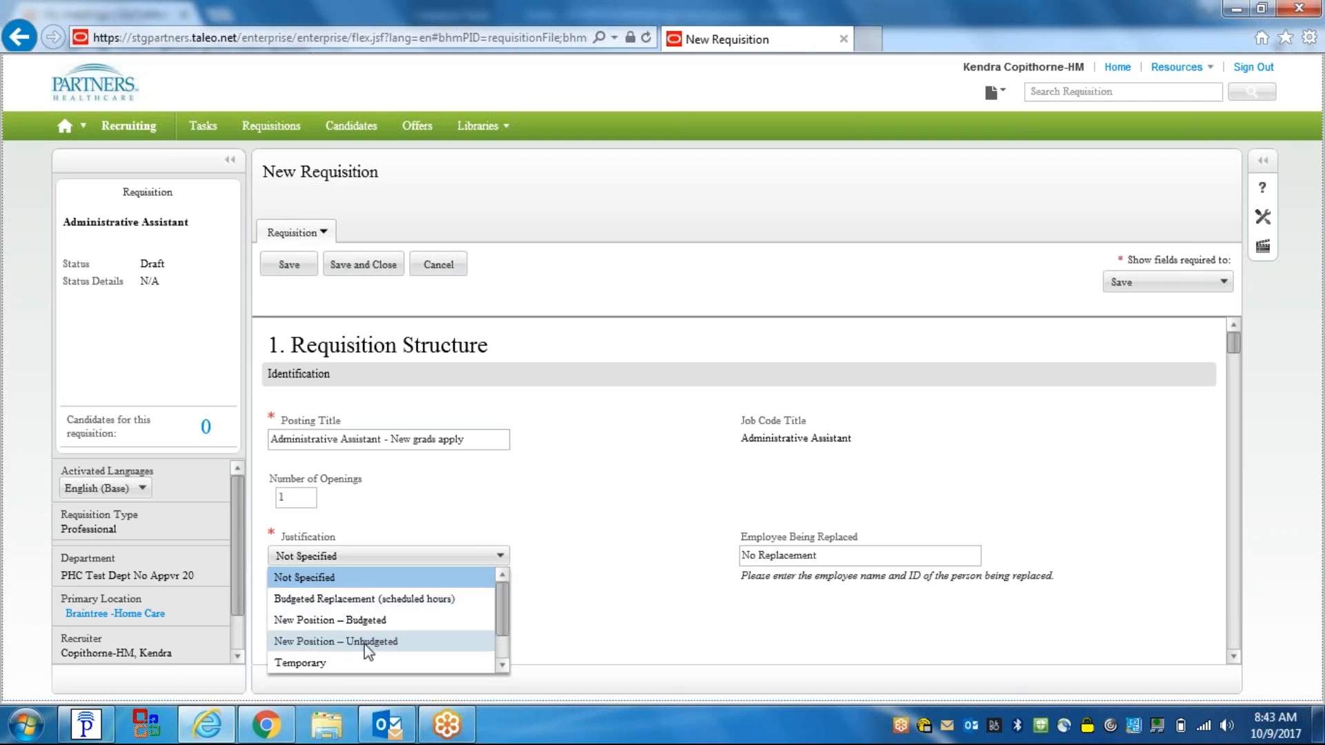
pyautogui.click(503, 666)
pyautogui.click(503, 666)
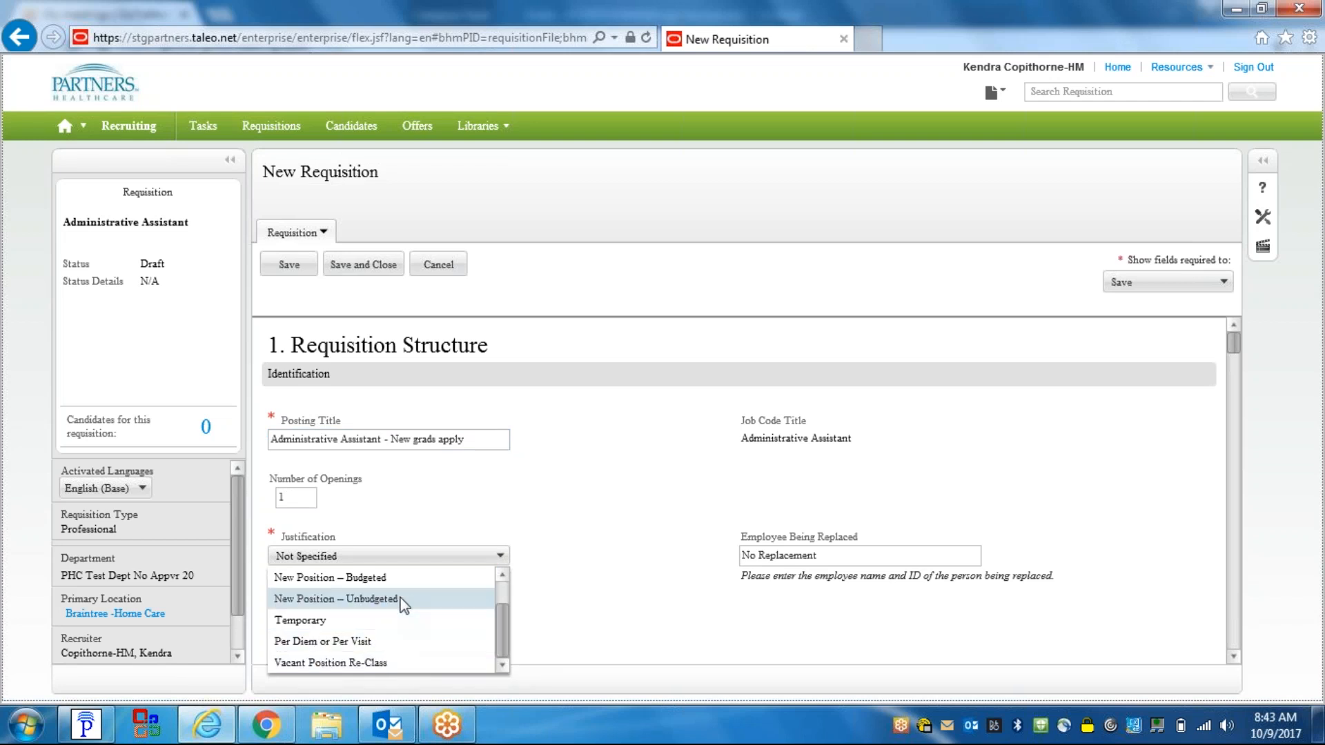
pyautogui.click(399, 578)
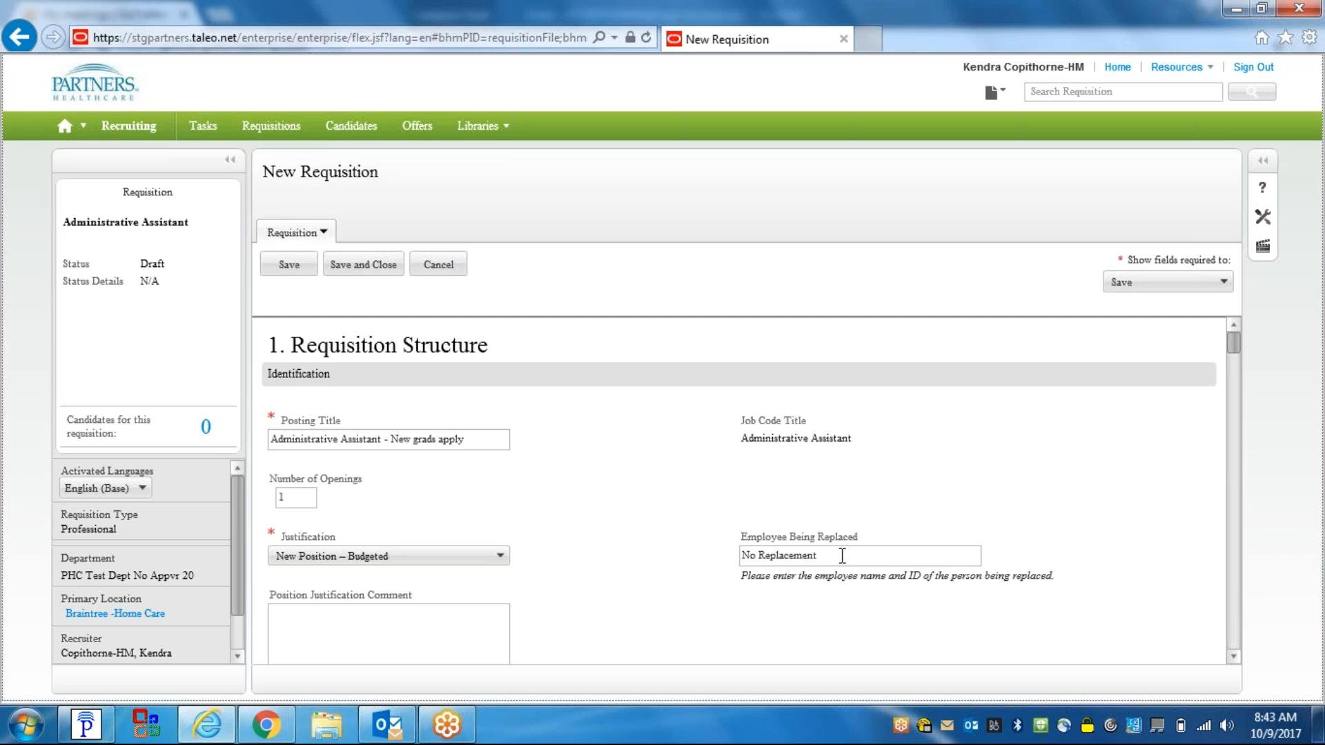
pyautogui.click(1233, 657)
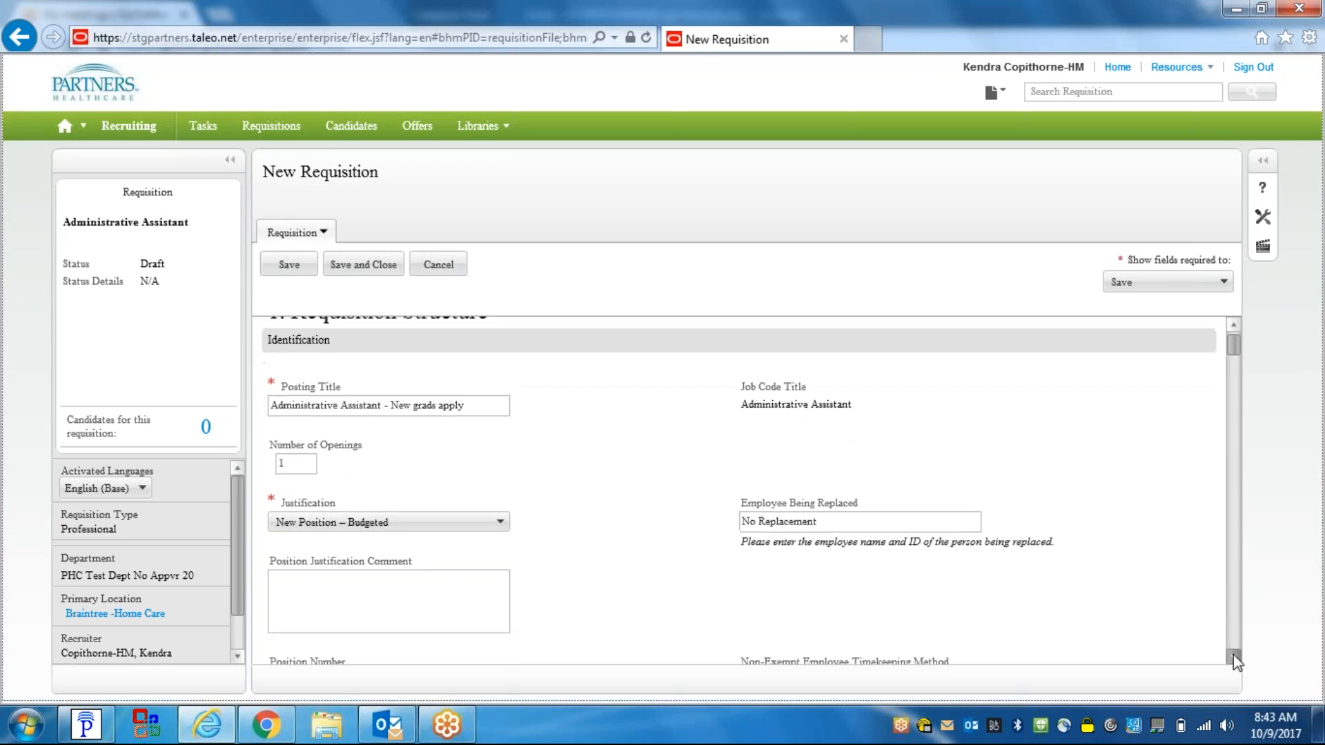
pyautogui.click(1232, 657)
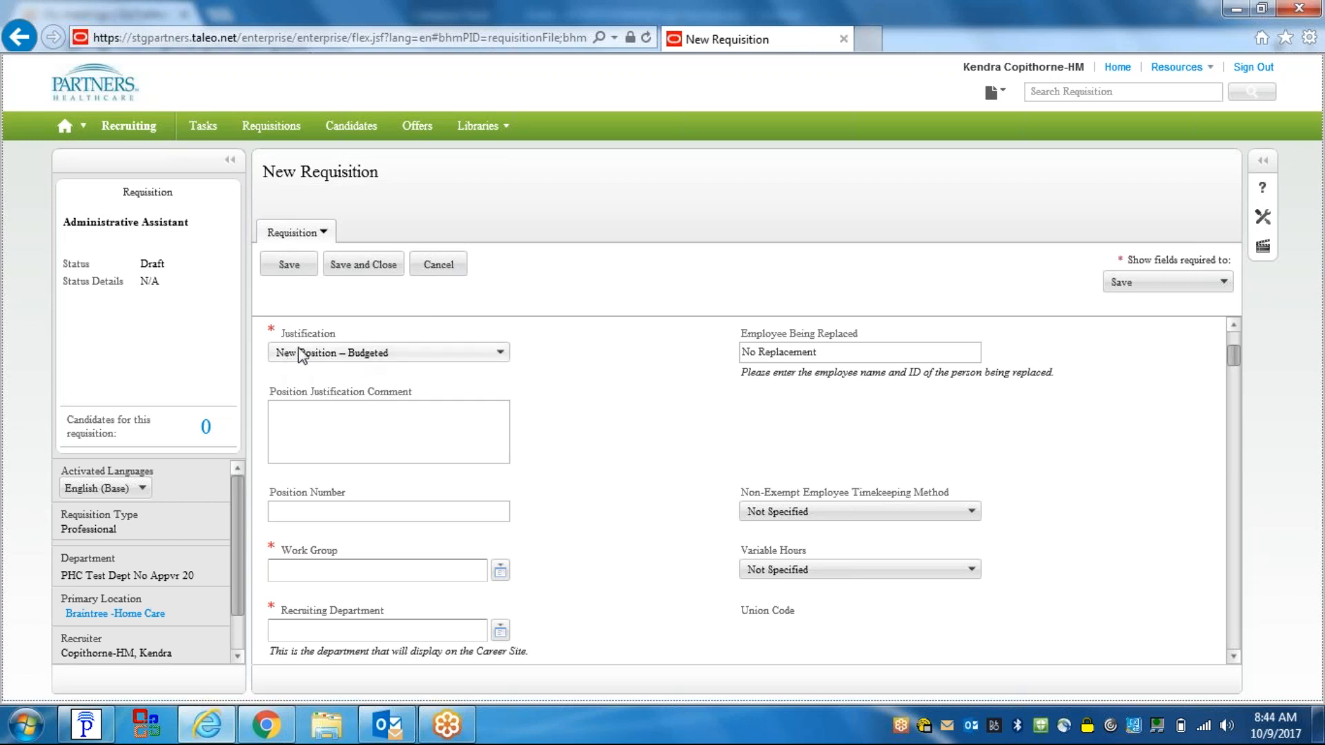
pyautogui.click(290, 416)
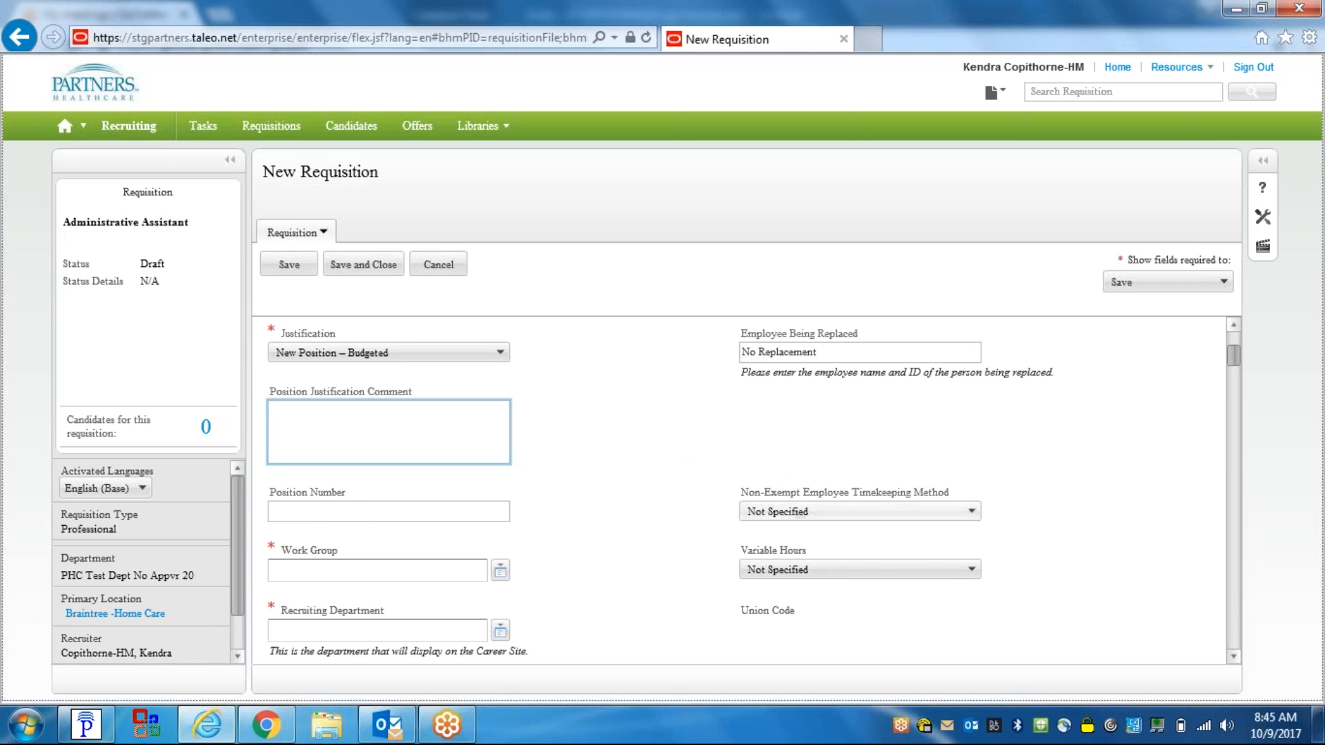
pyautogui.click(868, 511)
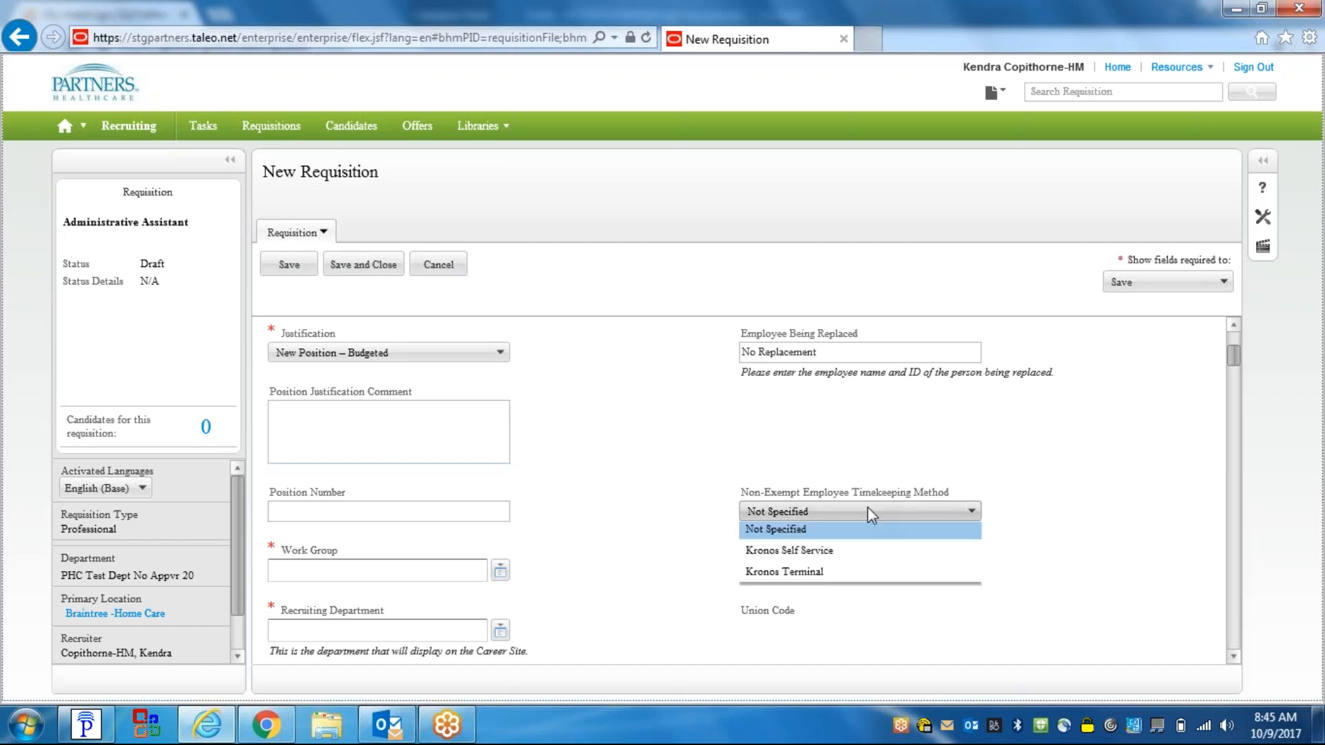
pyautogui.click(1026, 490)
pyautogui.click(816, 573)
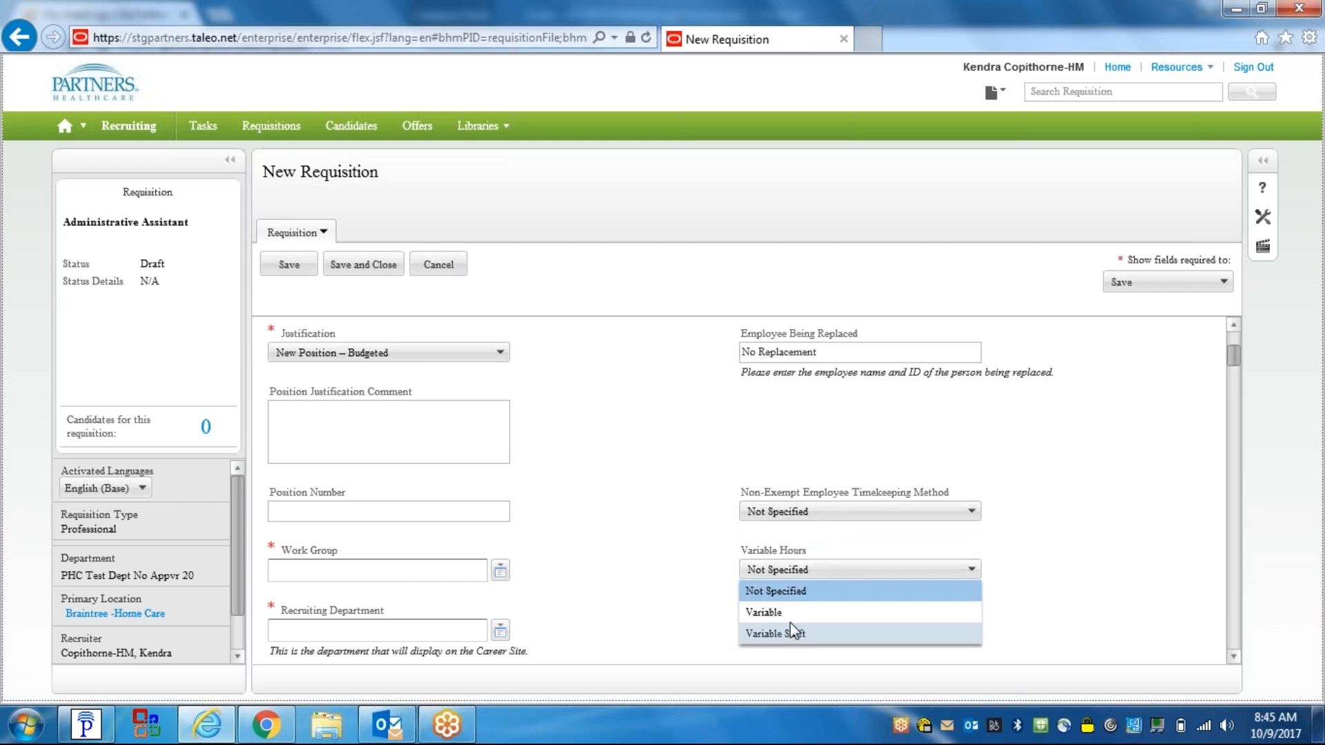
pyautogui.click(1082, 515)
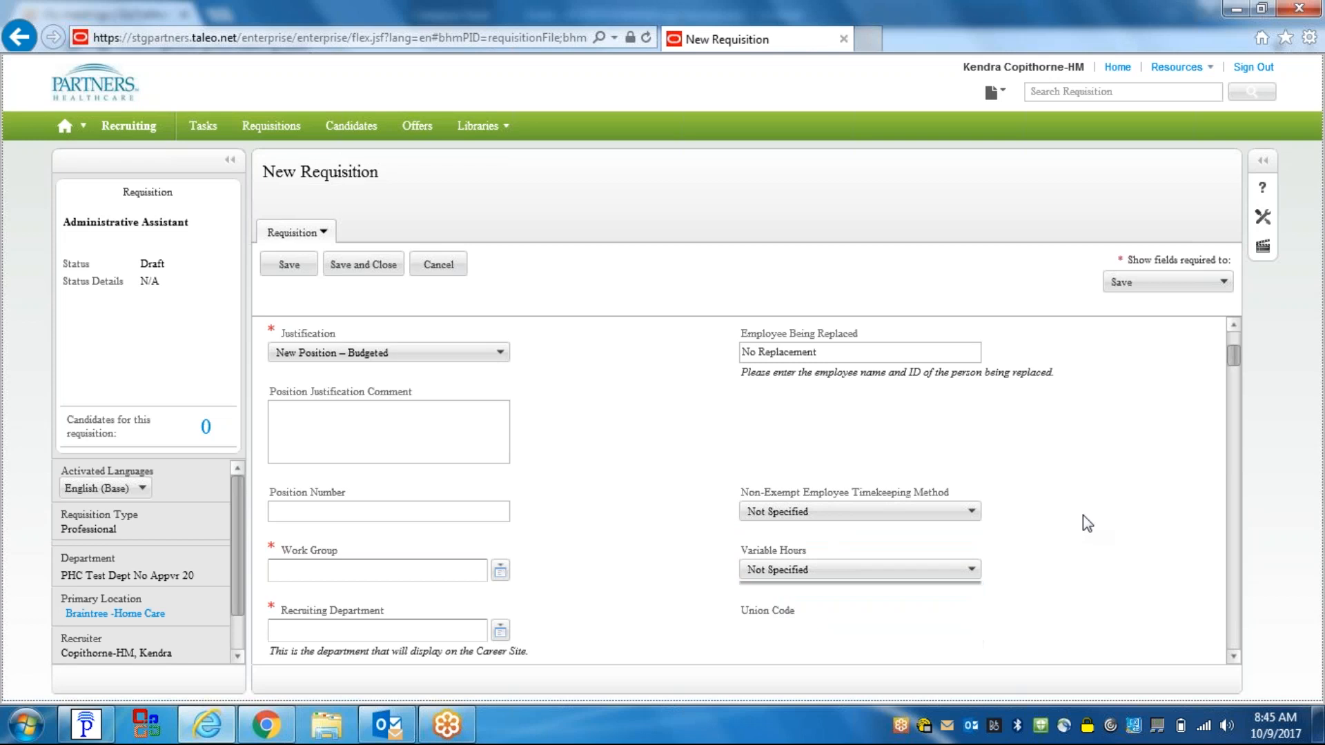
# - Filter work groups by code 'phc' and select PHC_WH3003 - Boston
pyautogui.click(1232, 656)
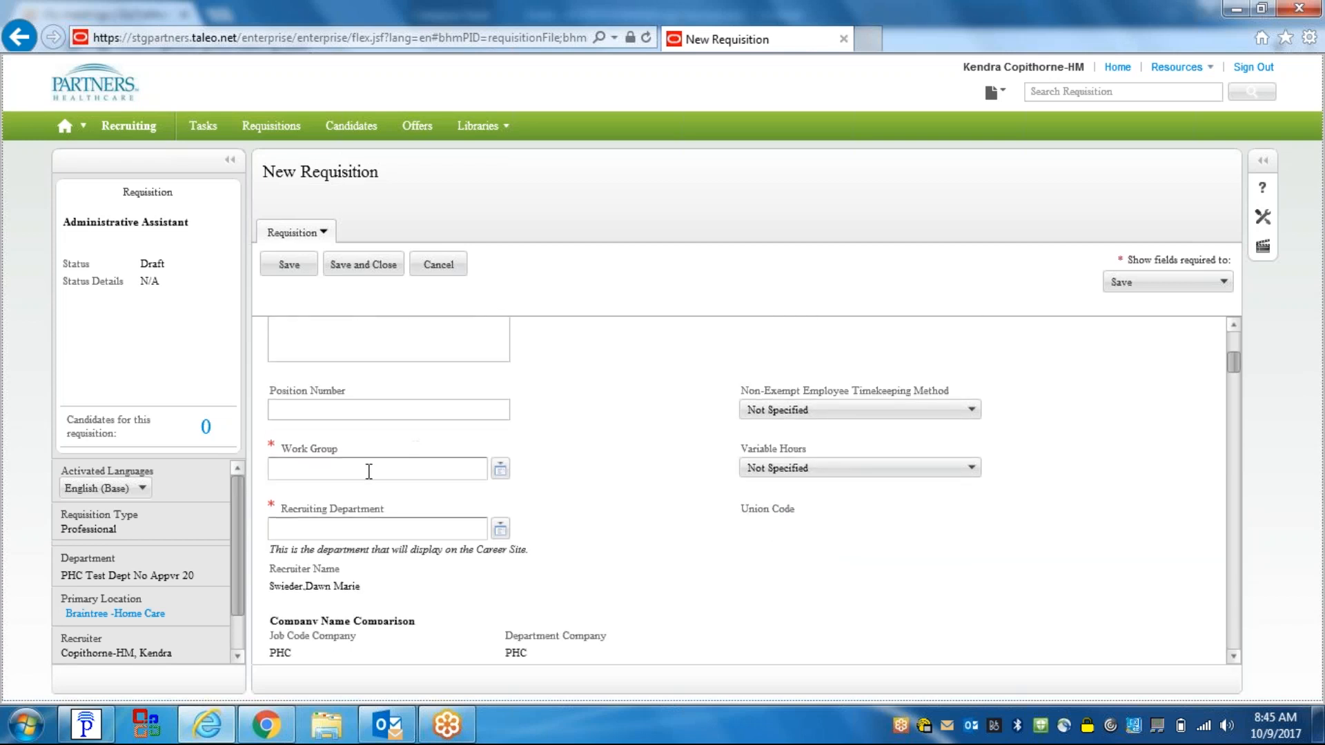
pyautogui.click(501, 470)
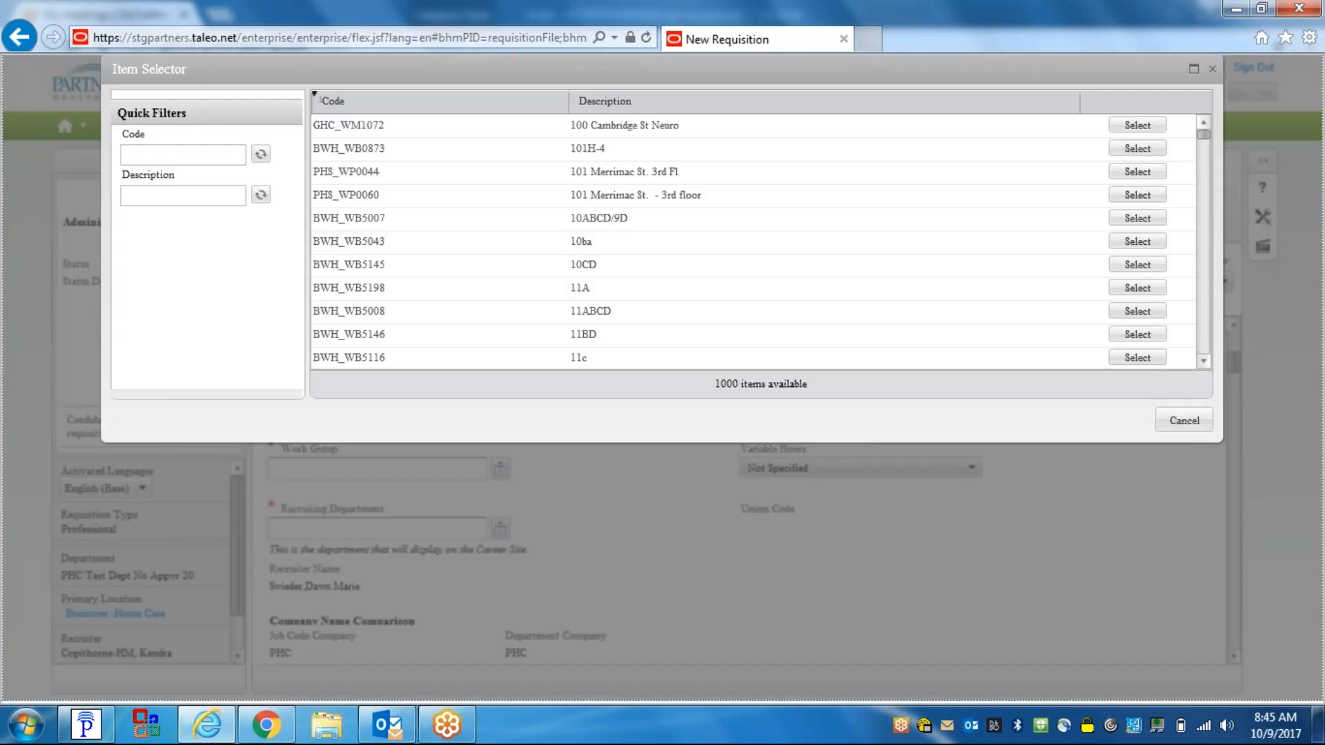
pyautogui.click(138, 149)
pyautogui.write('phc')
pyautogui.click(261, 154)
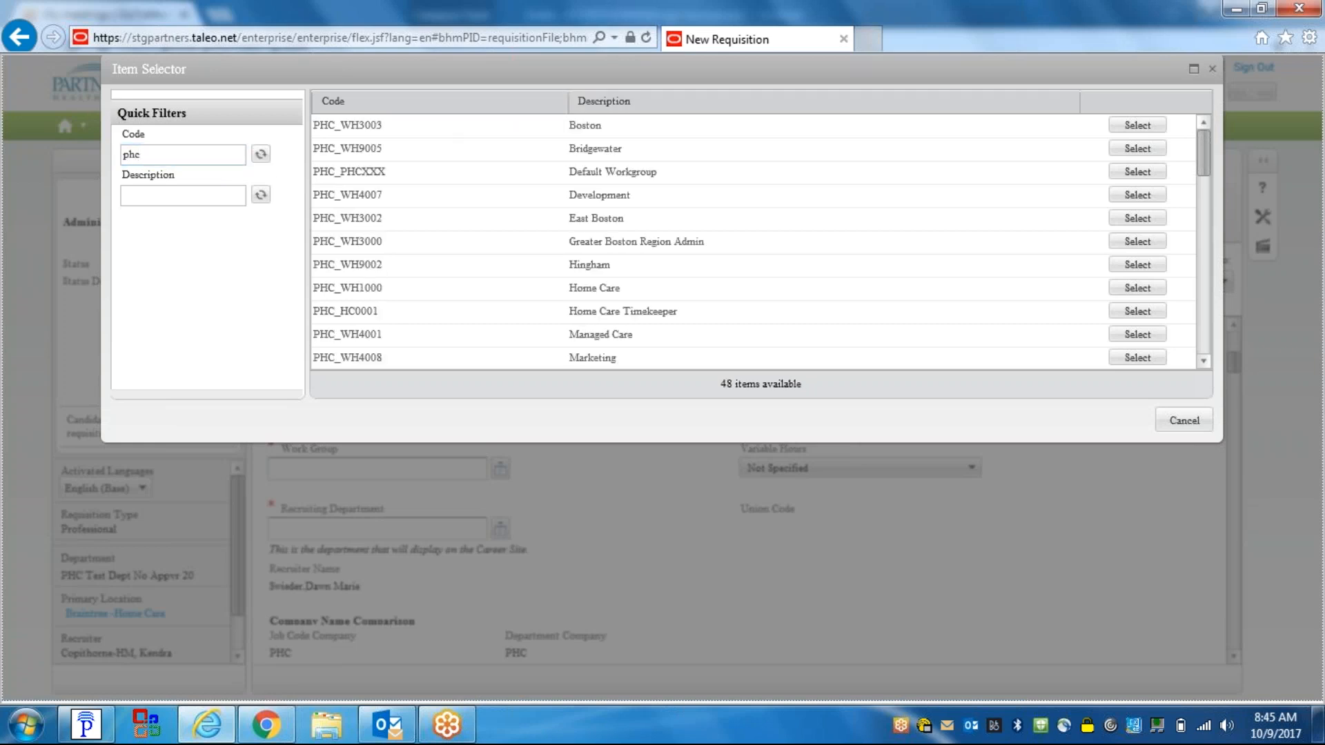
pyautogui.click(1131, 125)
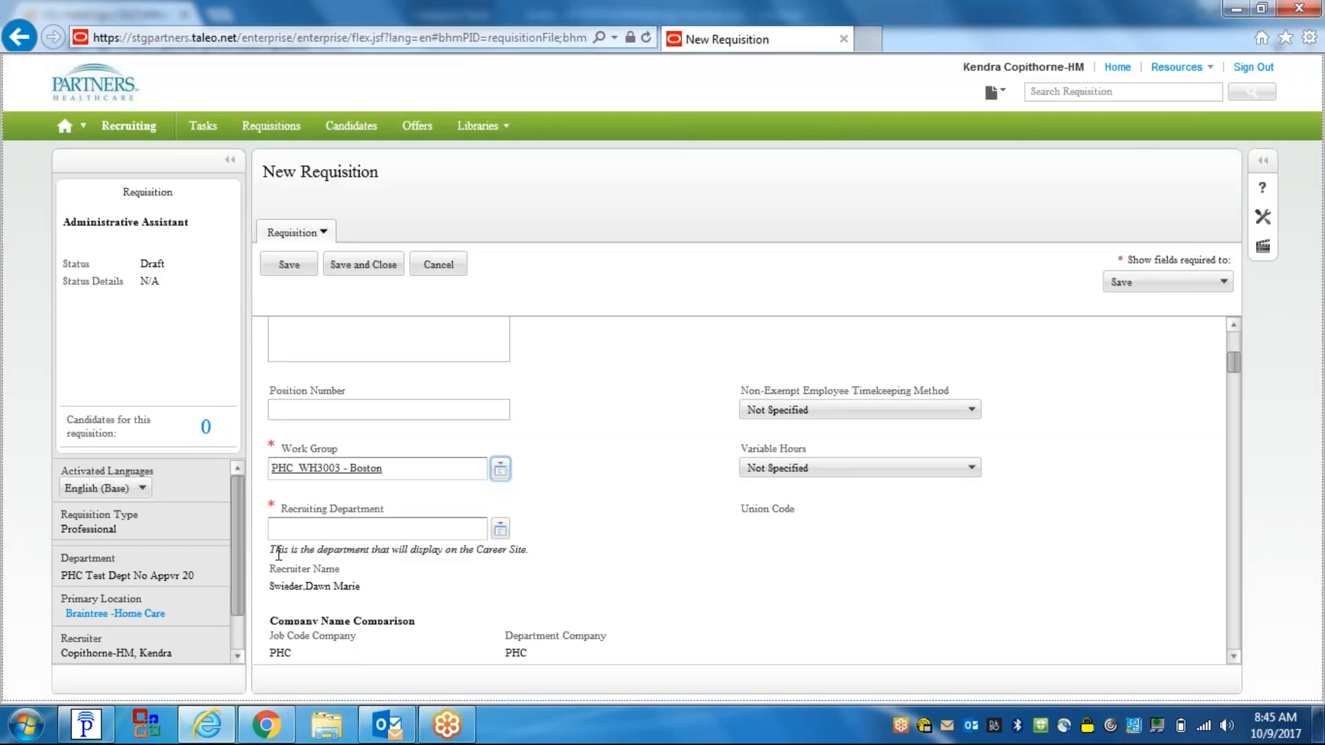
# - Highlight the Career Site help note, then bring up the Recruiting Department selector
pyautogui.moveTo(273, 549); pyautogui.dragTo(526, 542)
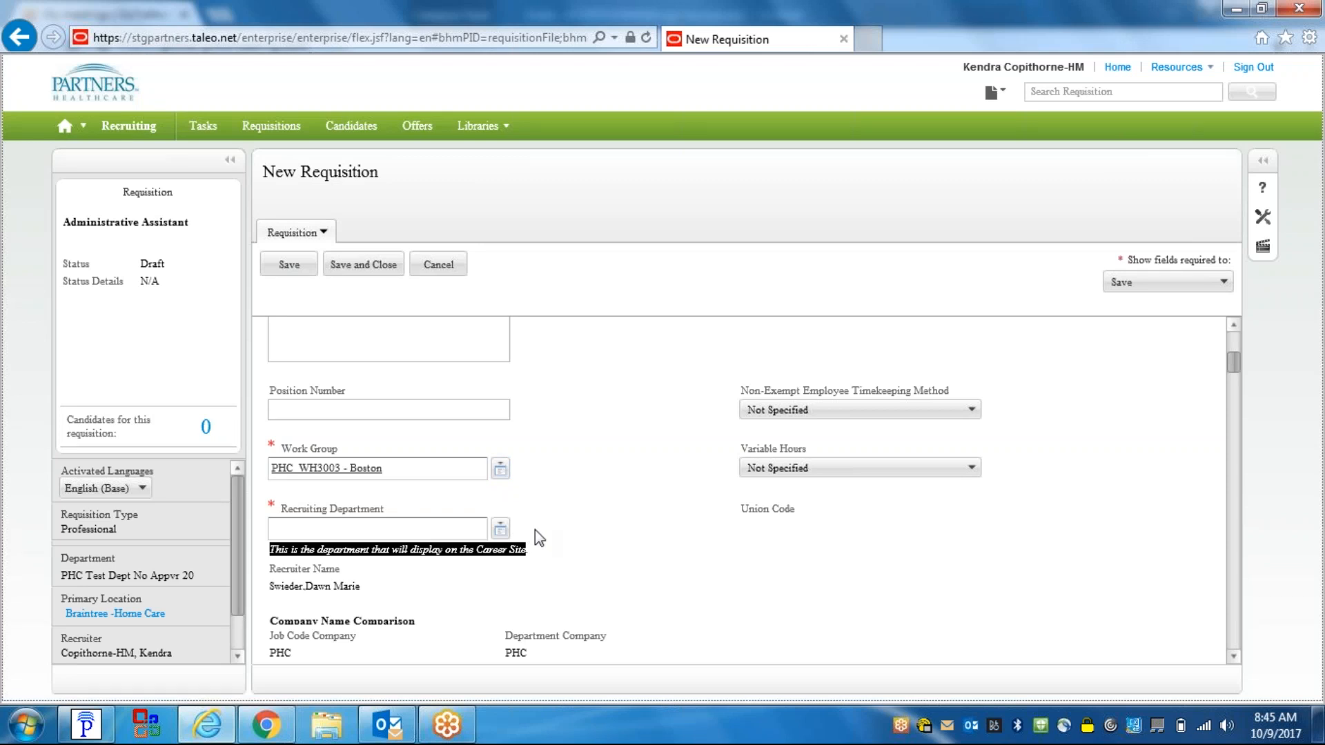
pyautogui.click(360, 545)
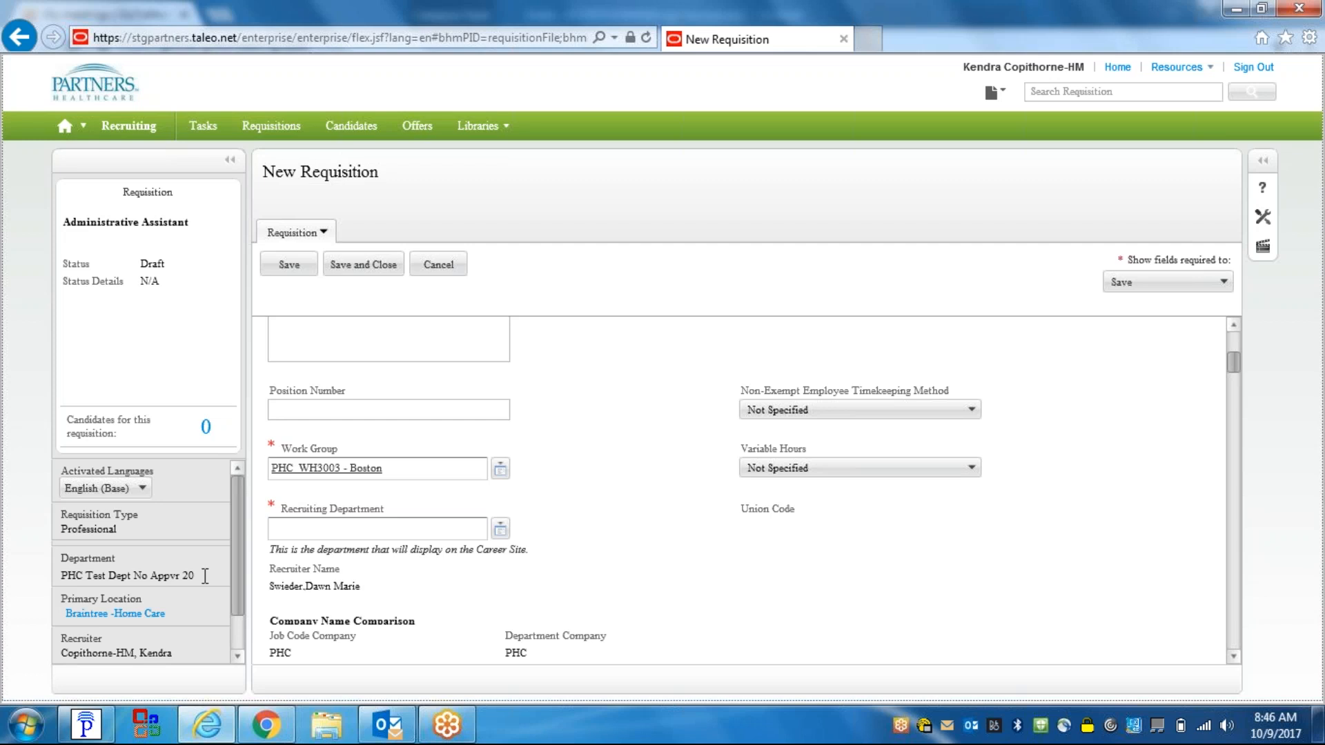
pyautogui.click(500, 530)
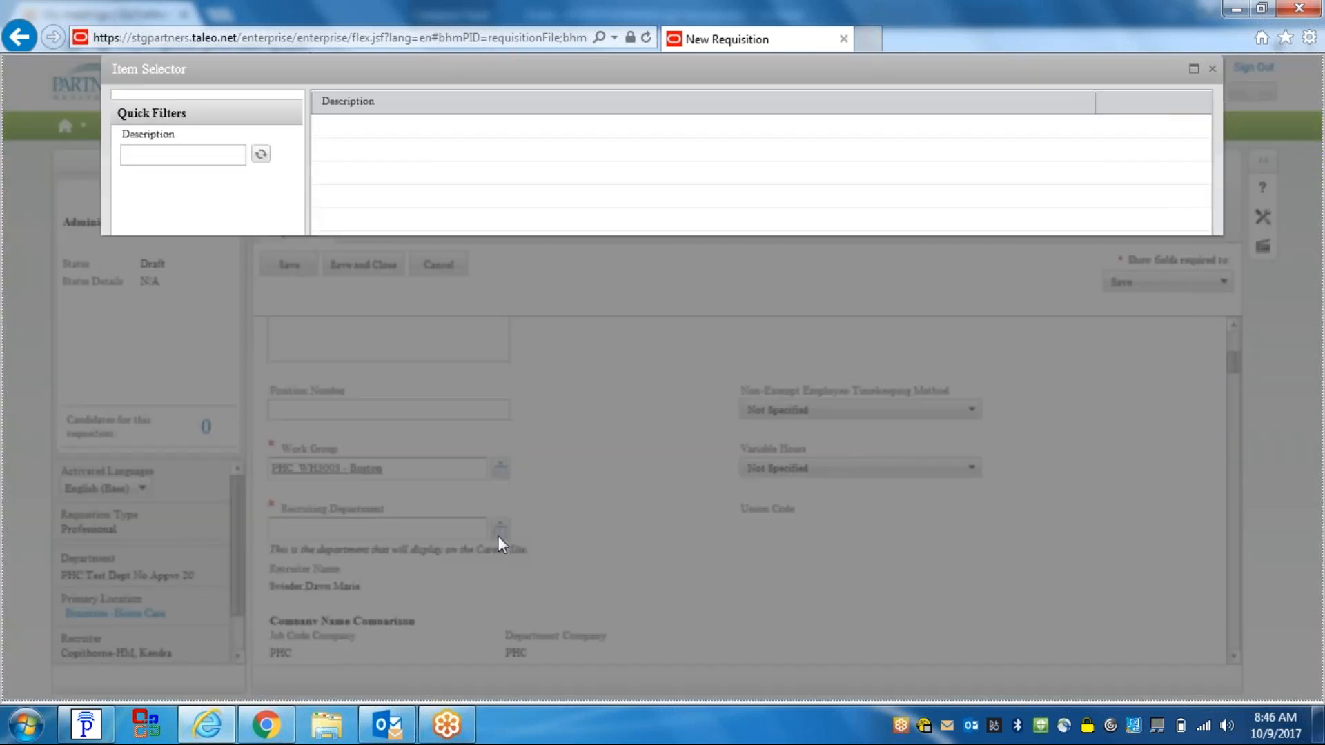
# - Filter recruiting departments by description 'ph' and select PHH Administration
pyautogui.click(162, 156)
pyautogui.write('phh')
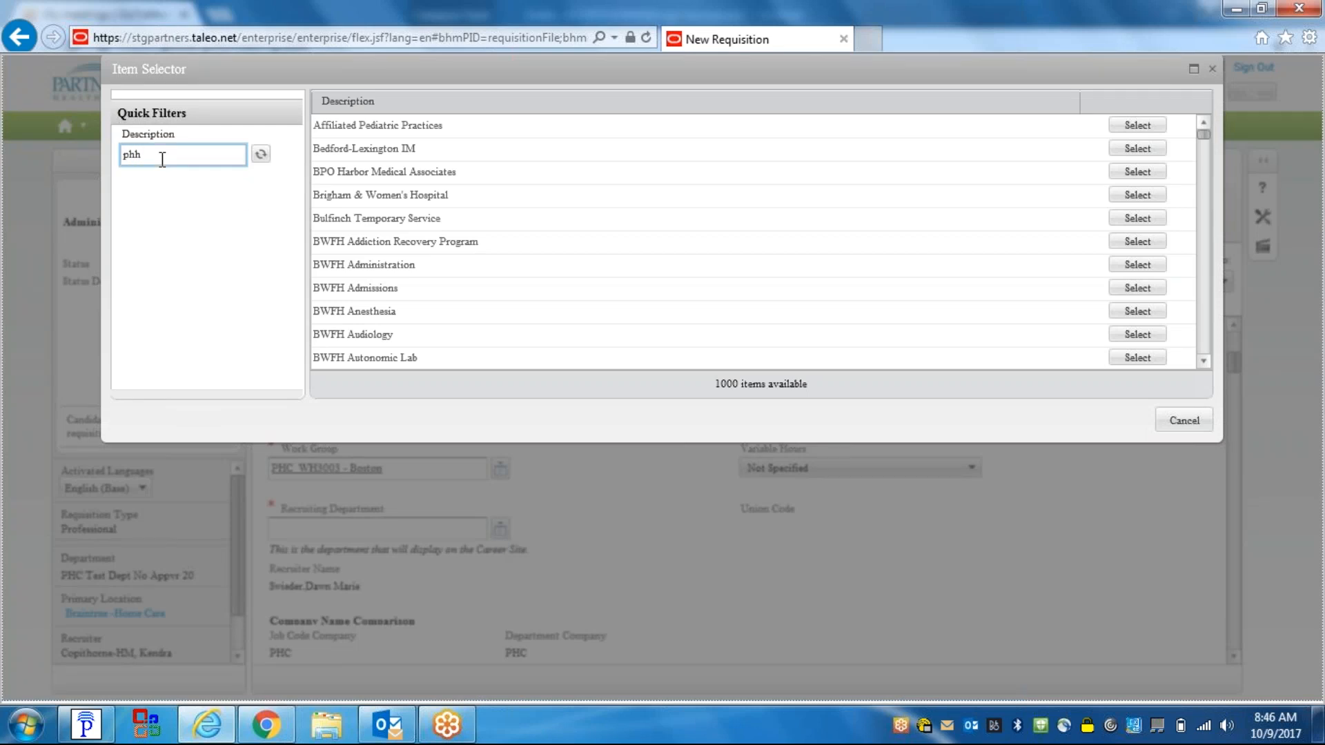
pyautogui.click(260, 154)
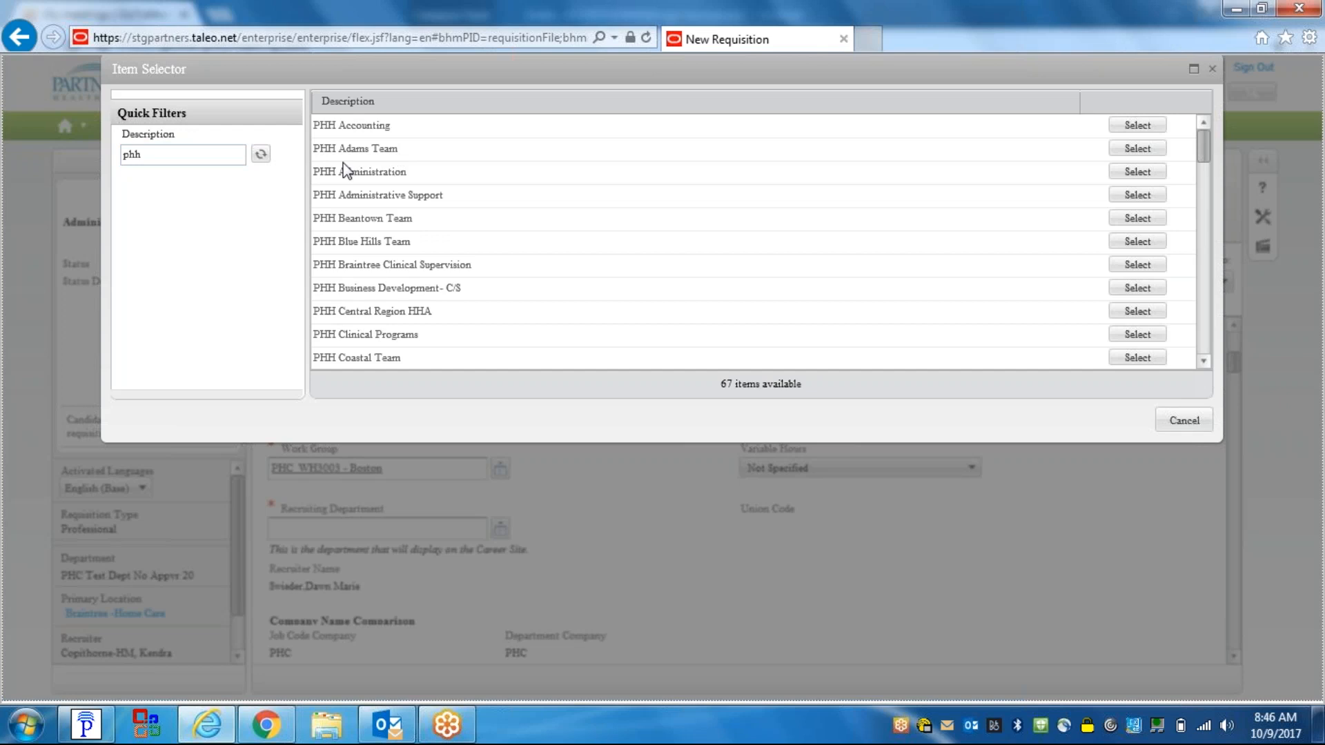
pyautogui.click(1123, 172)
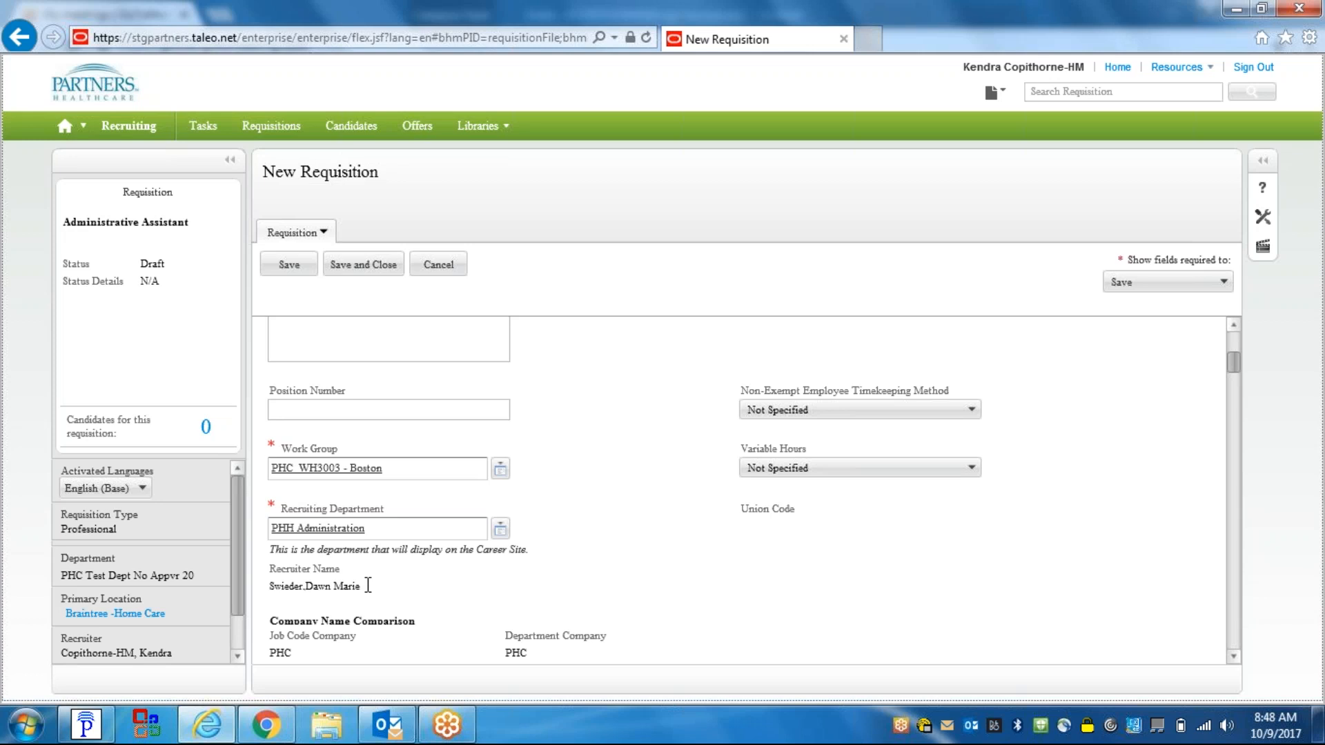
pyautogui.click(1233, 657)
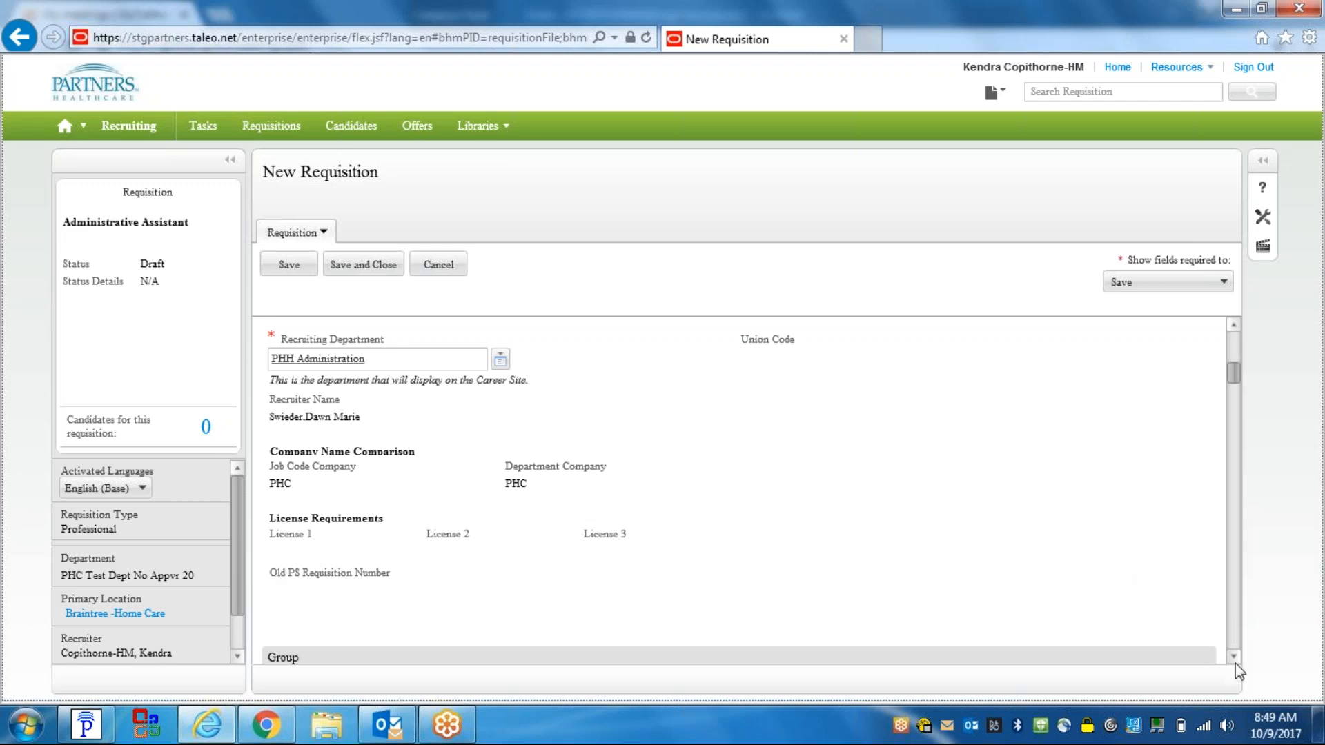
pyautogui.scroll(-5, 1234, 659)
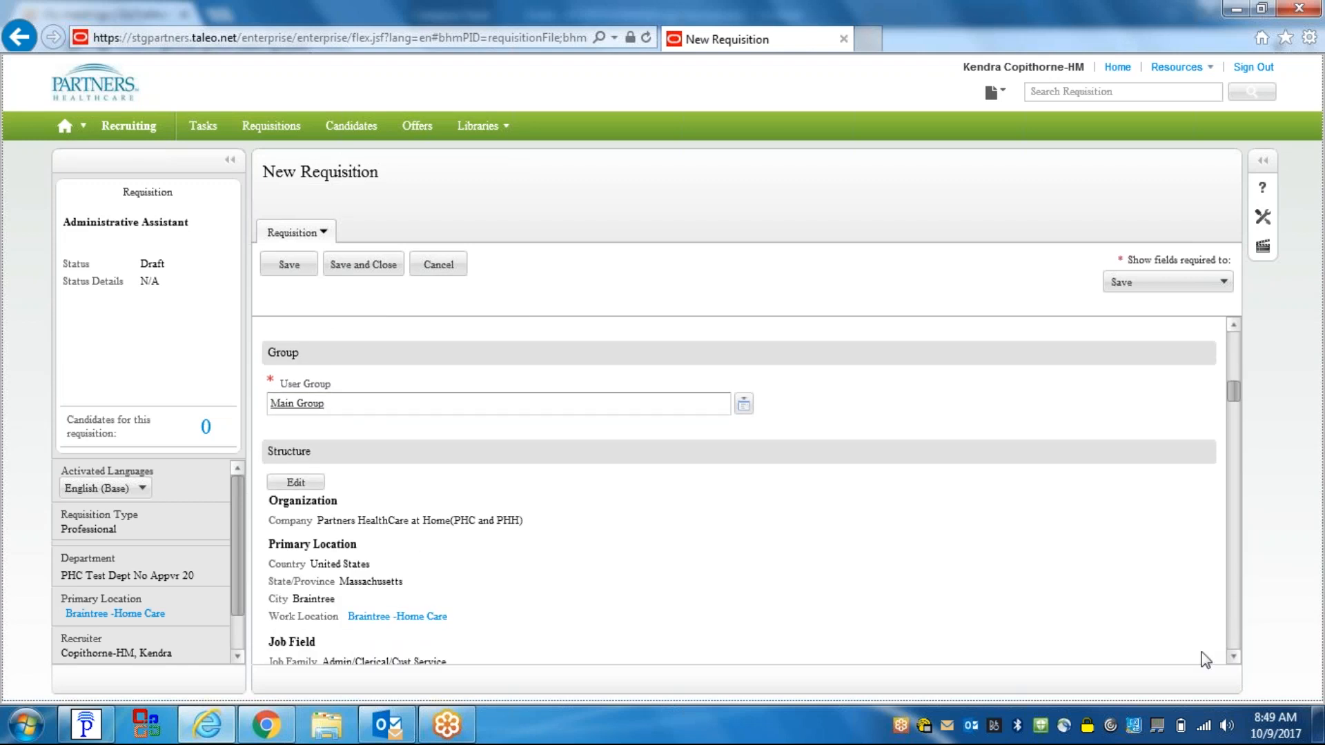
pyautogui.click(1231, 659)
pyautogui.click(1231, 660)
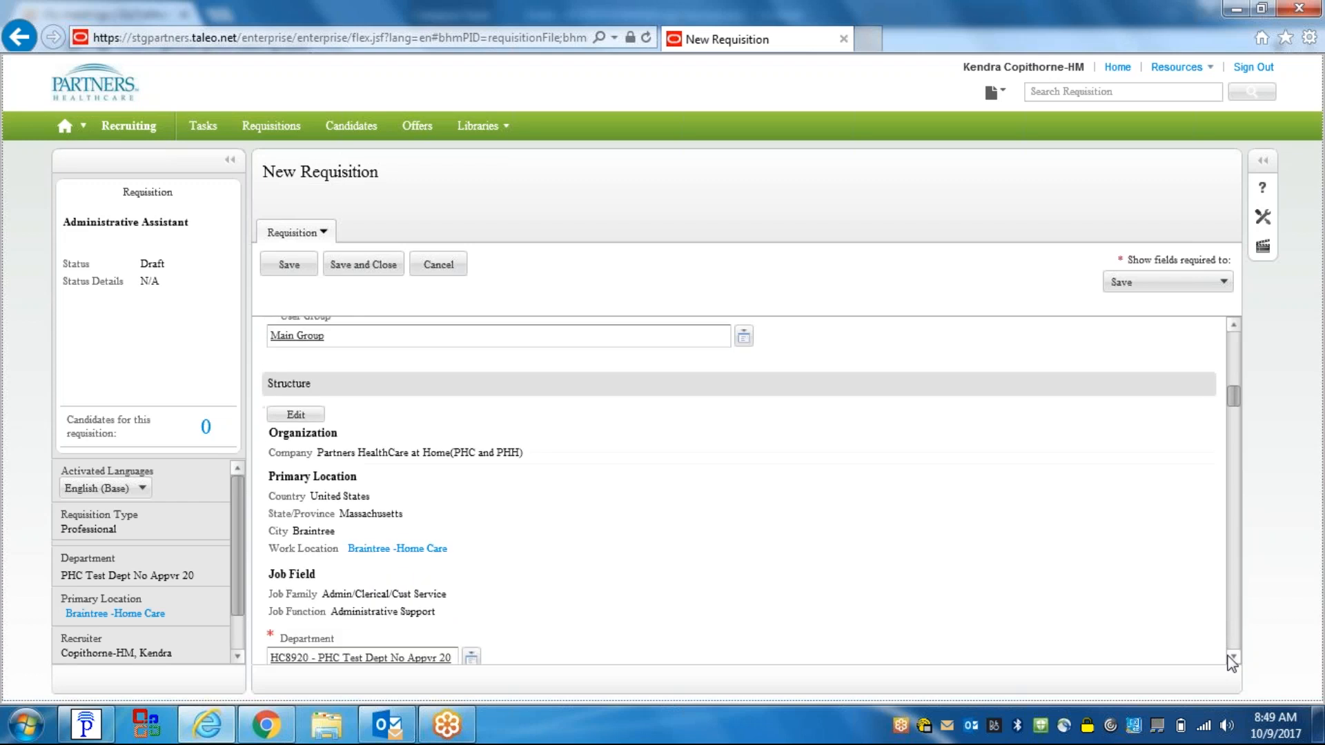
pyautogui.click(1231, 660)
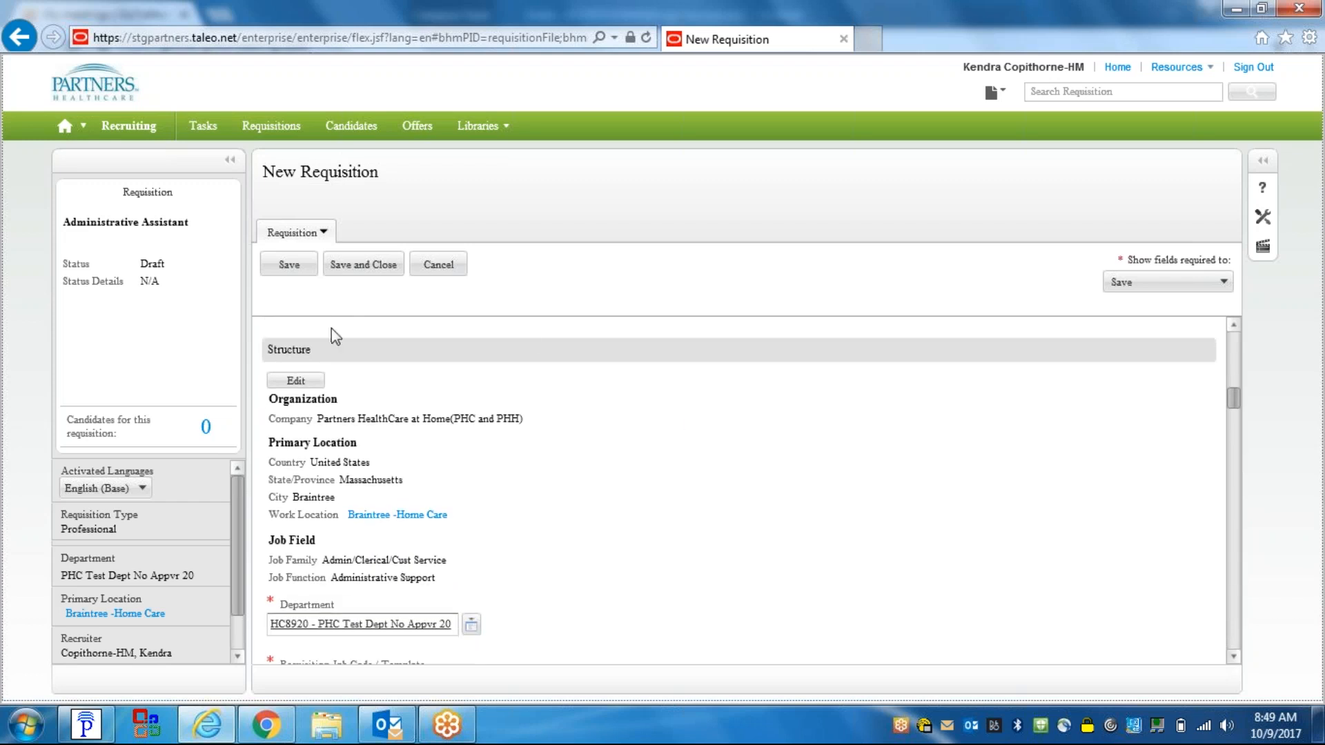
pyautogui.click(1232, 660)
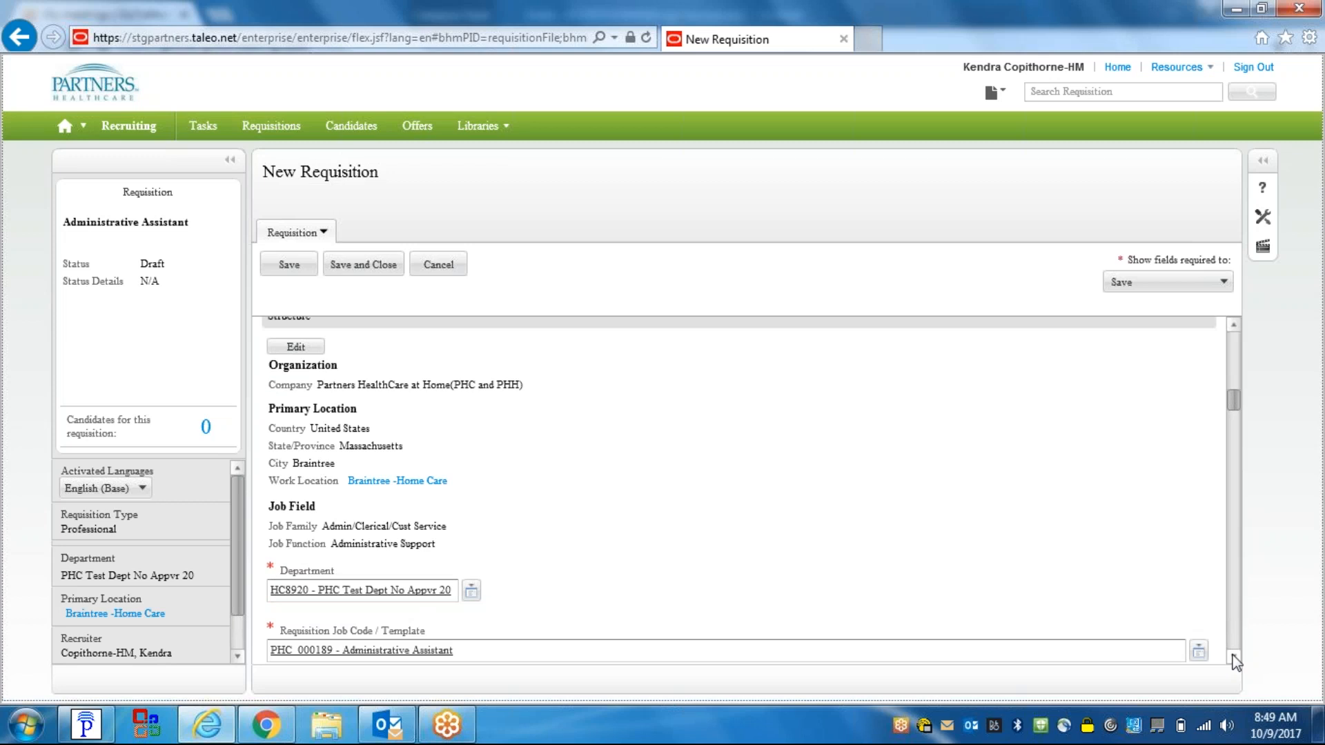
pyautogui.click(1232, 659)
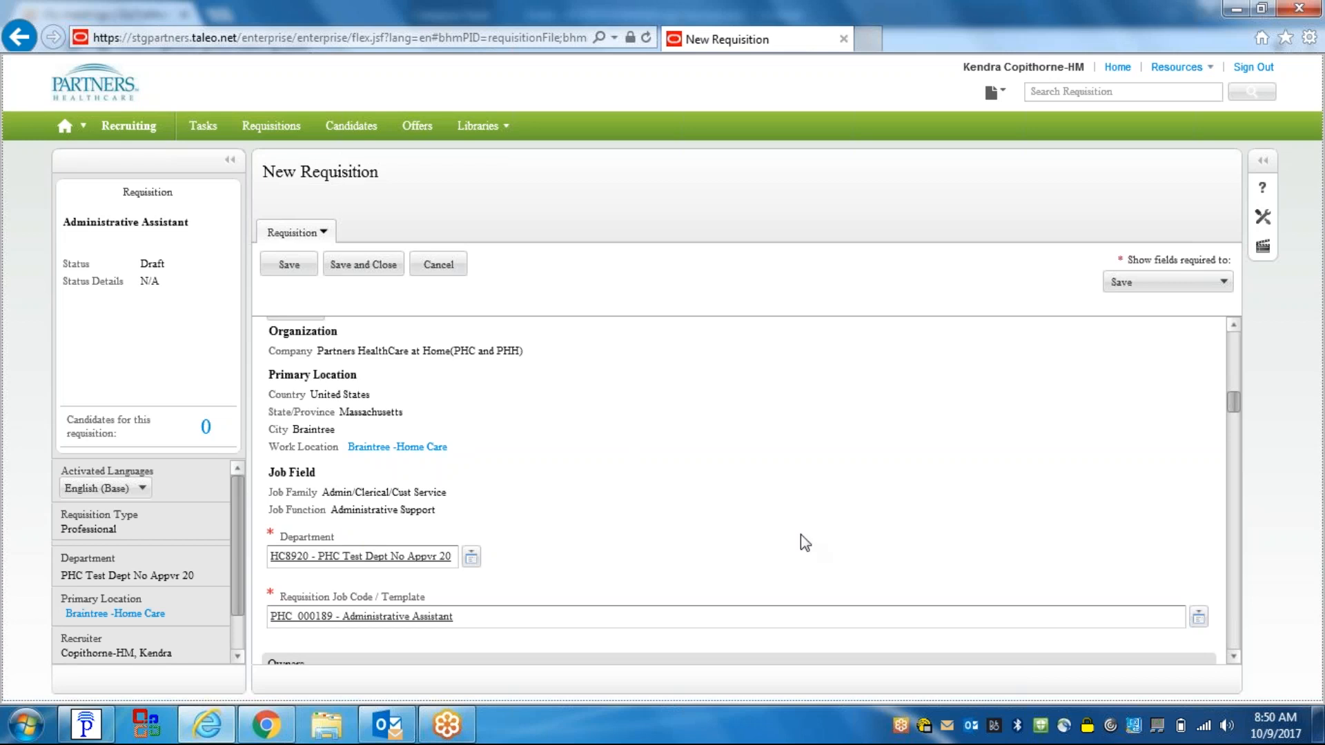
pyautogui.click(1232, 657)
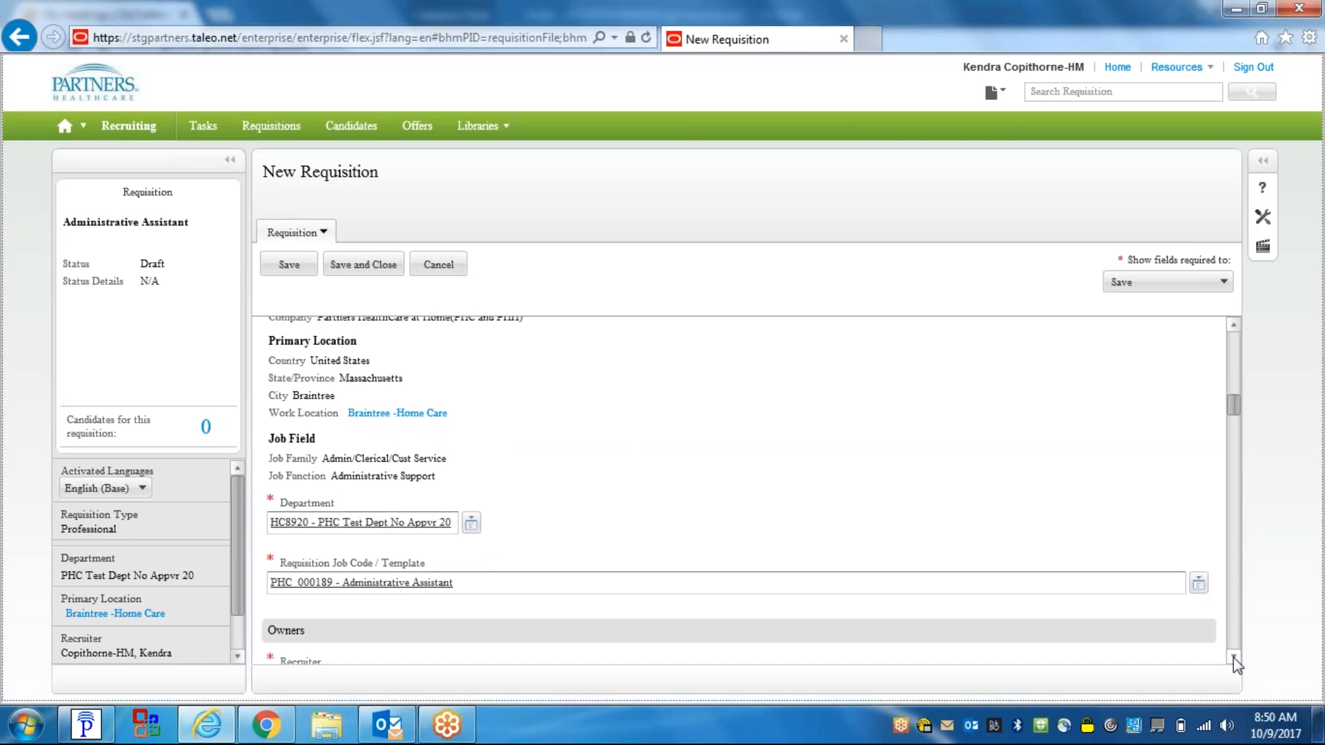
# - Scroll down the requisition form to the Owners section
pyautogui.click(1233, 657)
pyautogui.click(1232, 657)
pyautogui.click(1233, 657)
pyautogui.click(1232, 657)
pyautogui.click(1232, 657)
pyautogui.click(1232, 657)
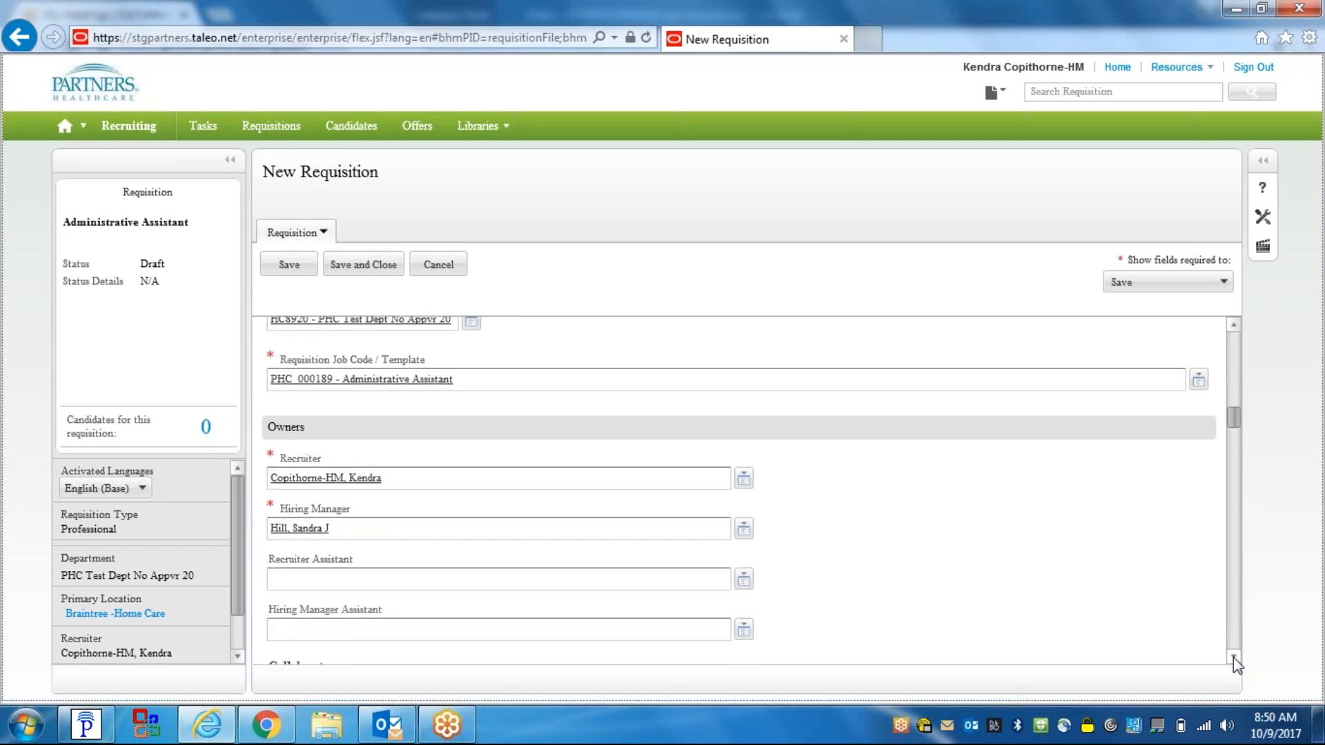
pyautogui.click(1232, 657)
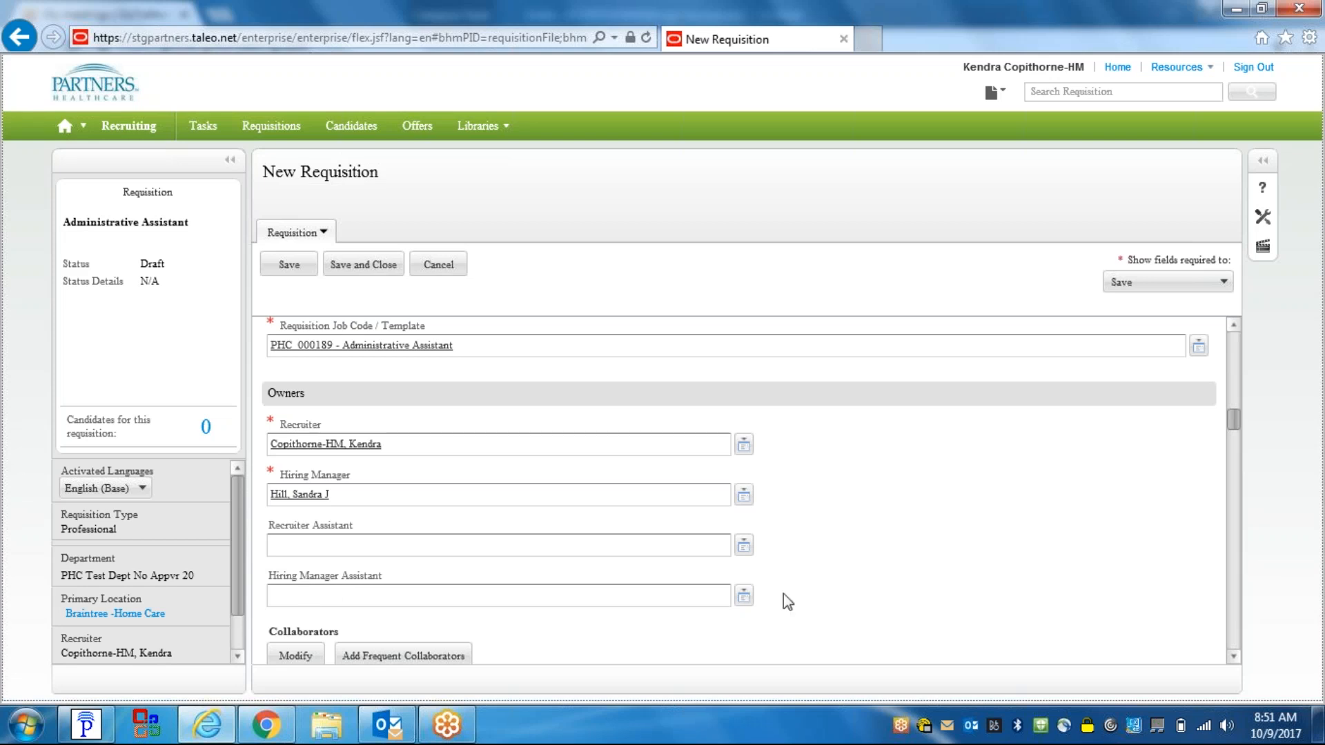
pyautogui.click(1233, 657)
pyautogui.click(1234, 657)
pyautogui.click(1233, 657)
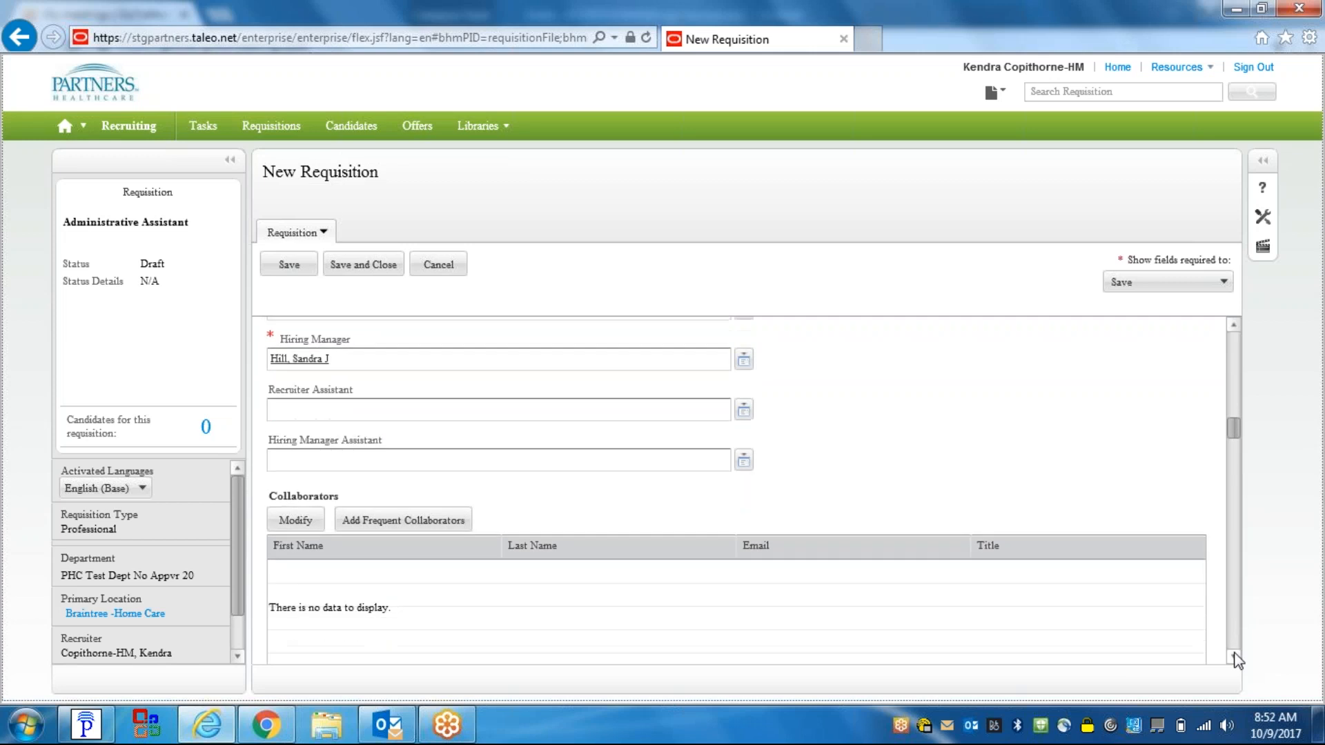
pyautogui.click(1233, 657)
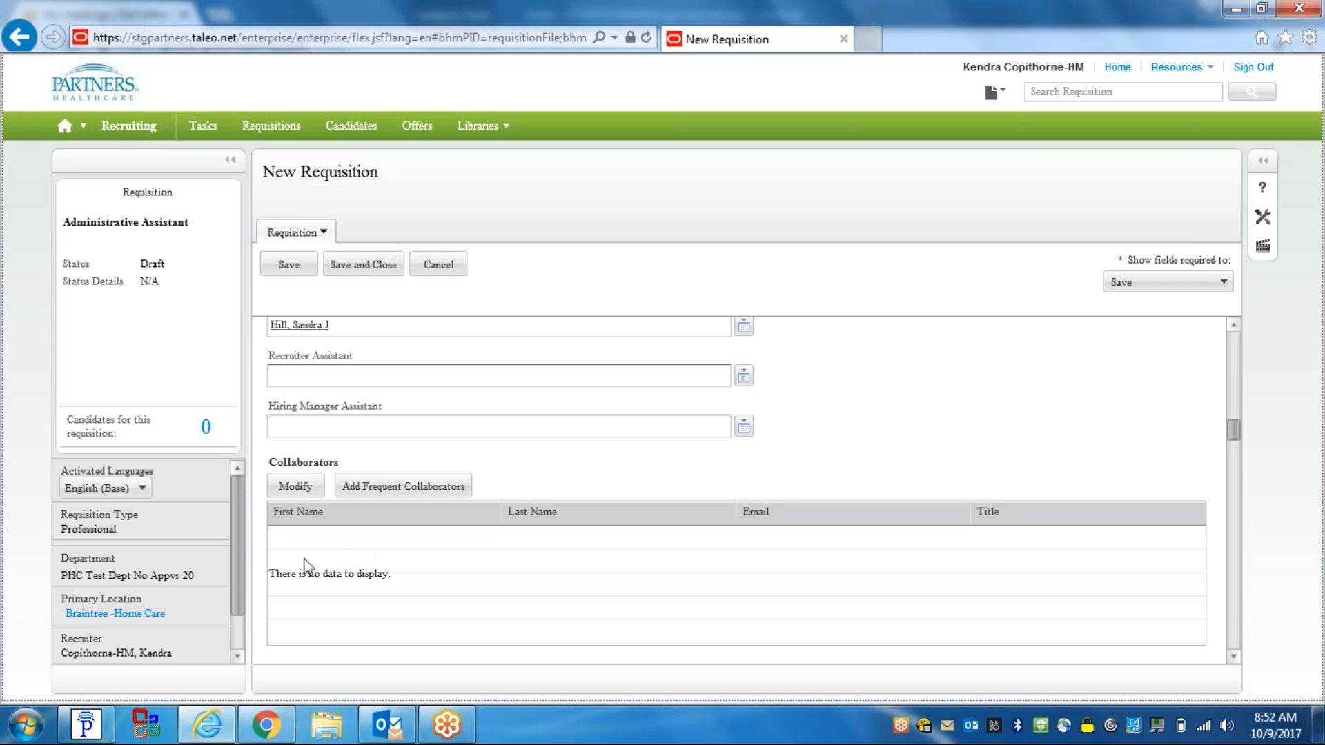
pyautogui.click(297, 483)
pyautogui.click(297, 487)
pyautogui.scroll(-5, 1236, 657)
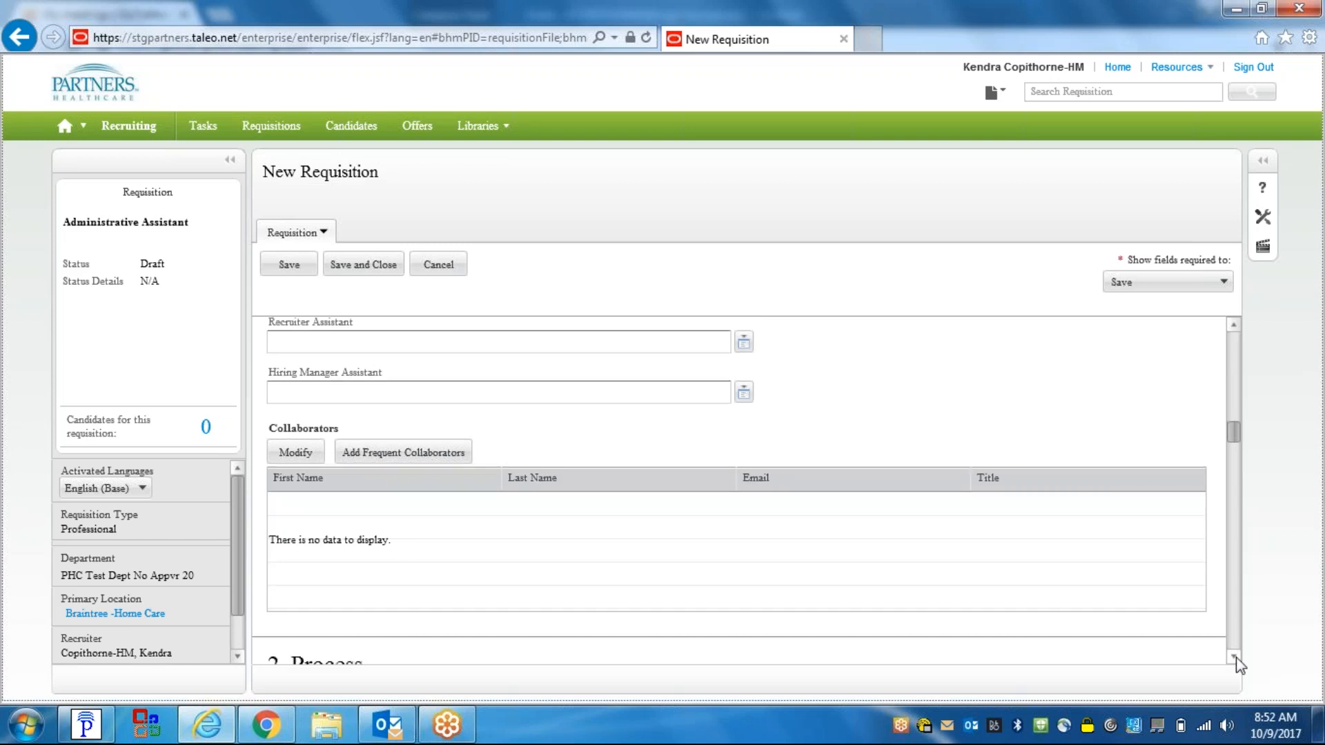
# - Scroll down to 2. Process, leaving the Manager Notes box blank
pyautogui.scroll(-3, 1236, 657)
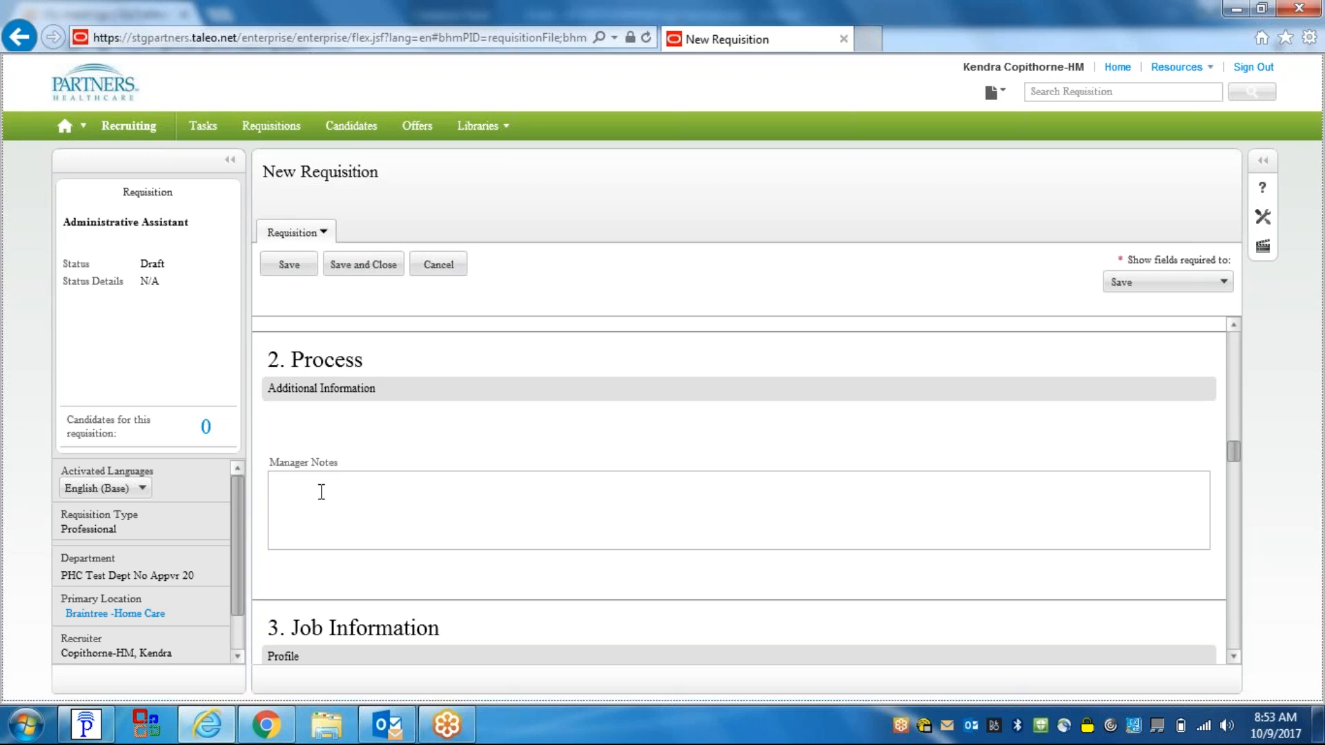
pyautogui.click(1234, 655)
# - Check the Job Information dropdowns, keeping Employee Status Regular, Schedule Full-time and Shift Day Job
pyautogui.click(1235, 655)
pyautogui.click(1235, 654)
pyautogui.click(1235, 655)
pyautogui.click(1235, 655)
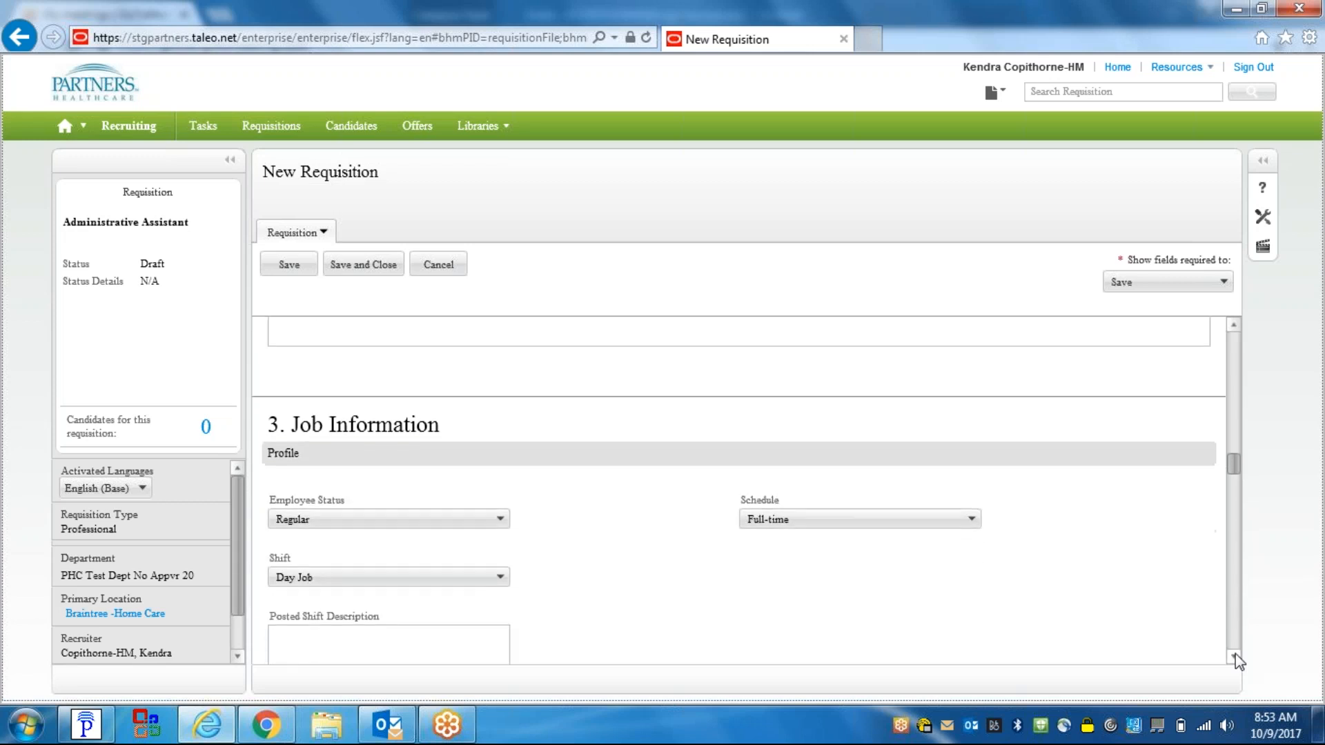
pyautogui.click(1235, 655)
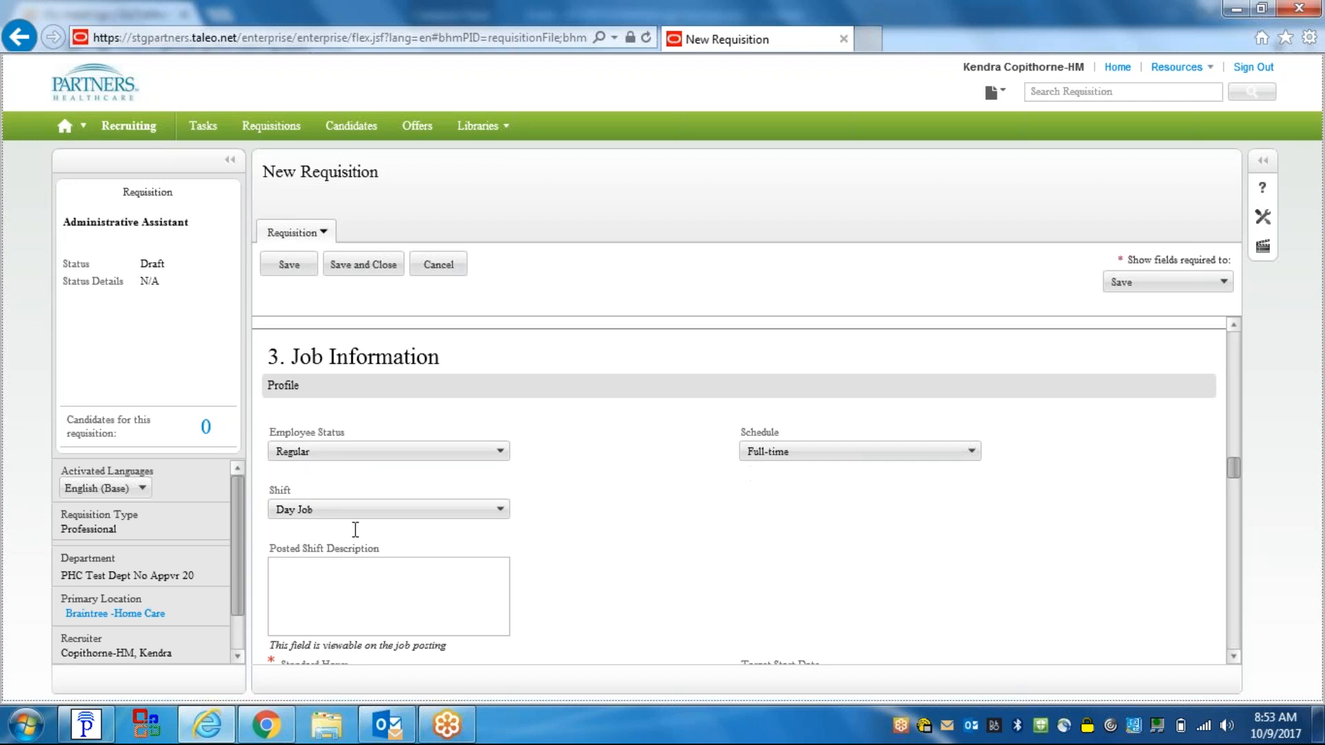
pyautogui.click(503, 450)
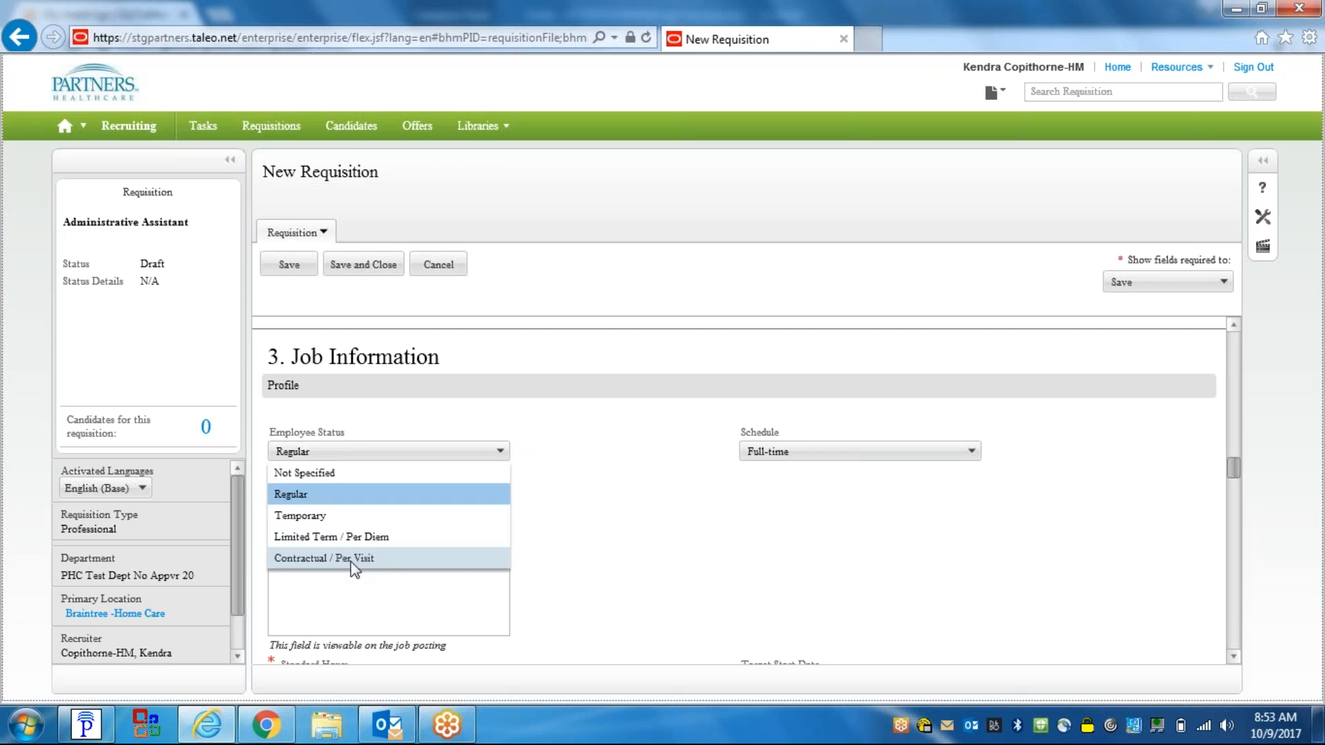
pyautogui.click(802, 451)
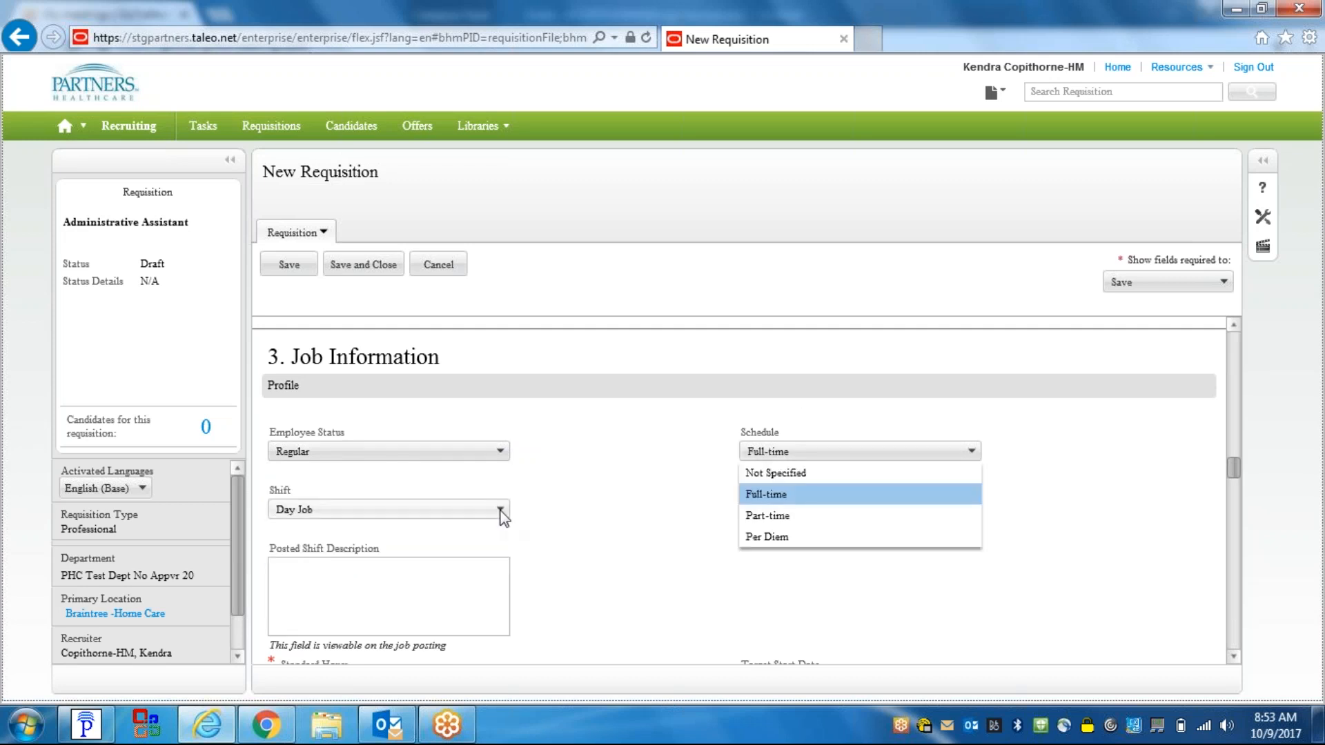
pyautogui.click(501, 509)
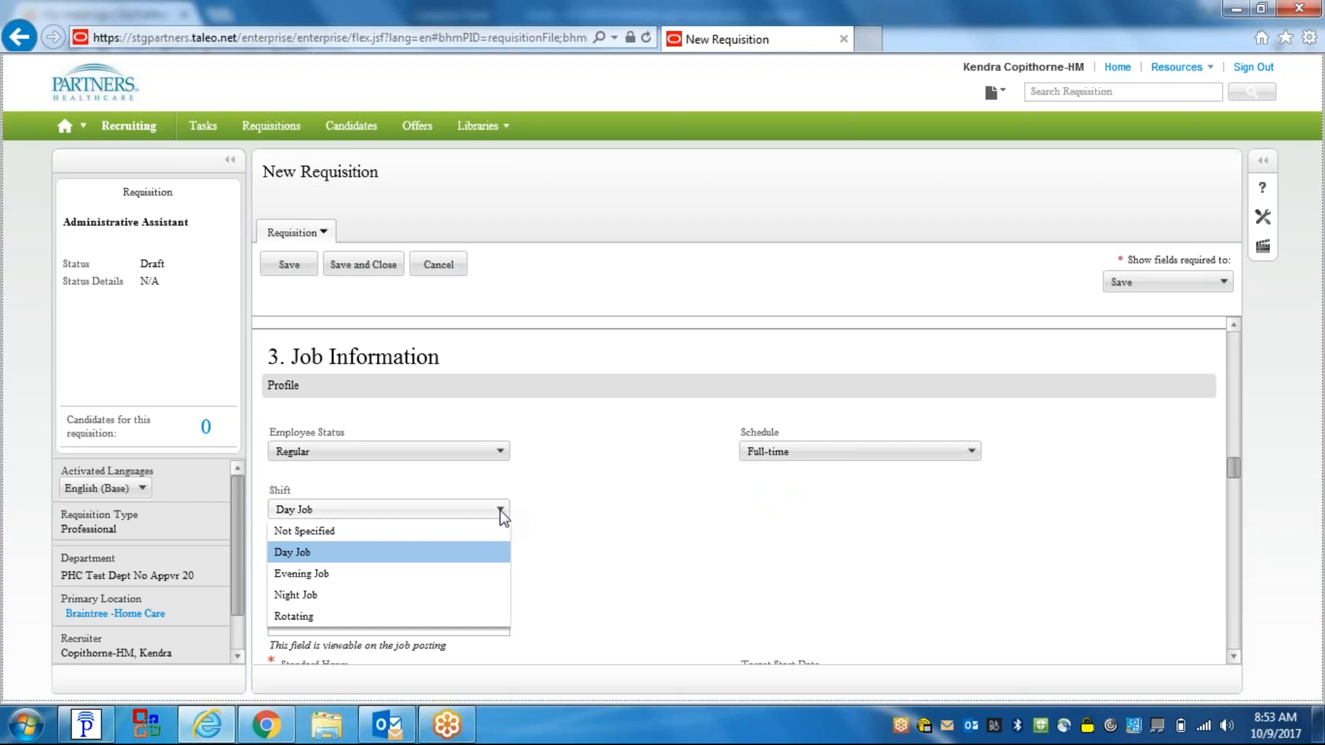
pyautogui.click(539, 511)
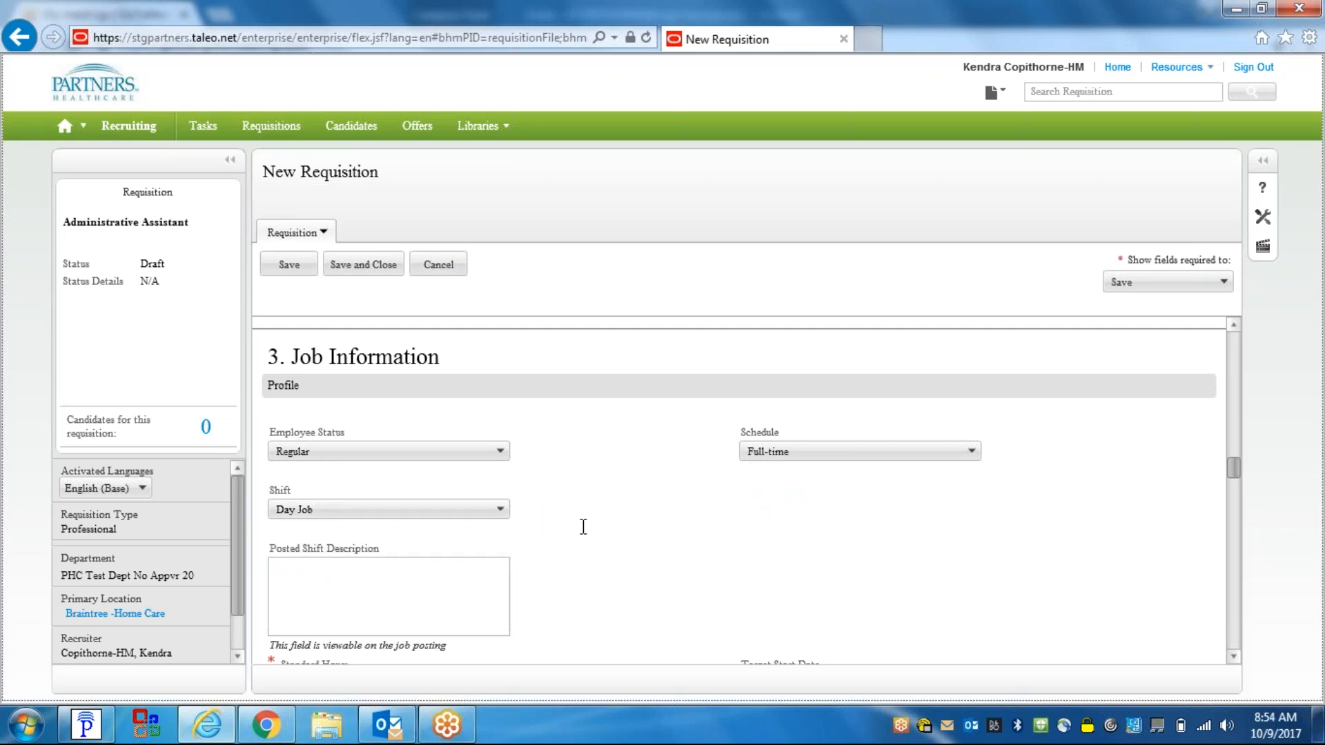
# - Leave the Posted Shift Description empty and reconfirm Day Job as the shift
pyautogui.click(286, 568)
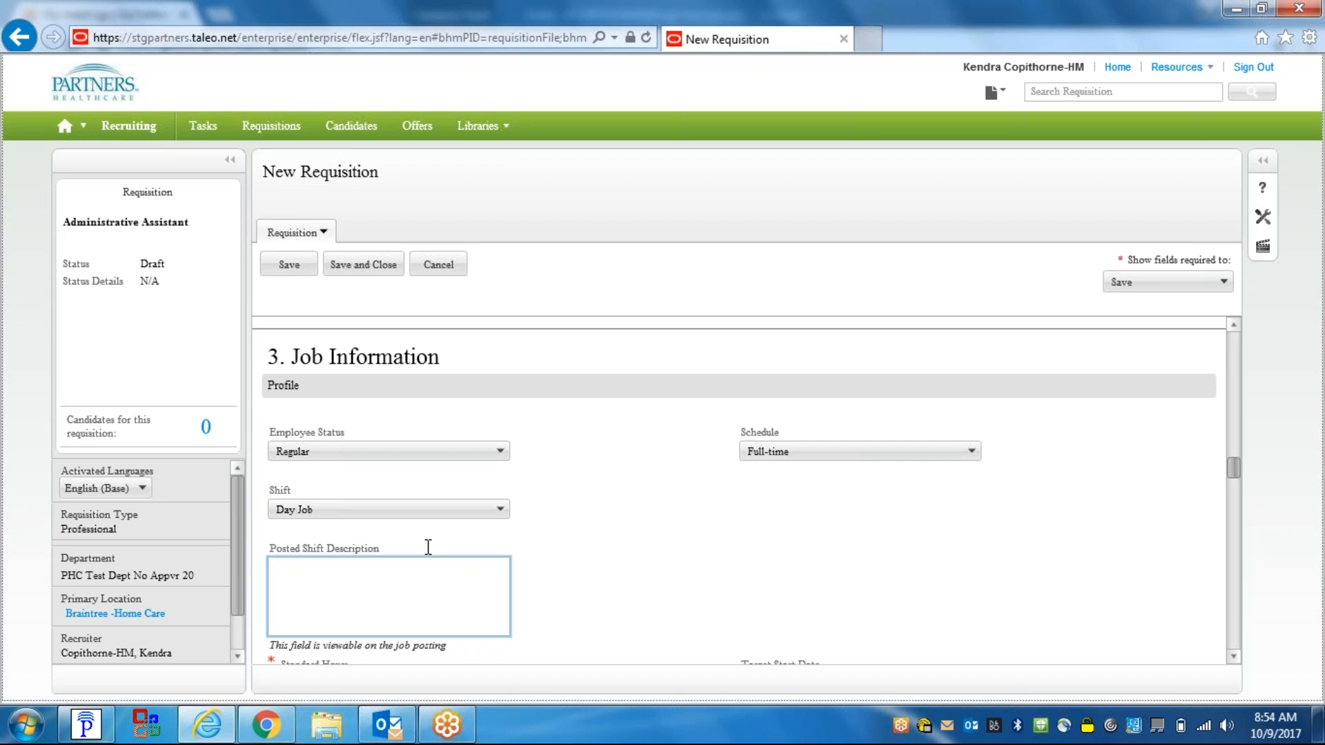
pyautogui.click(270, 643)
pyautogui.moveTo(270, 643); pyautogui.dragTo(447, 645)
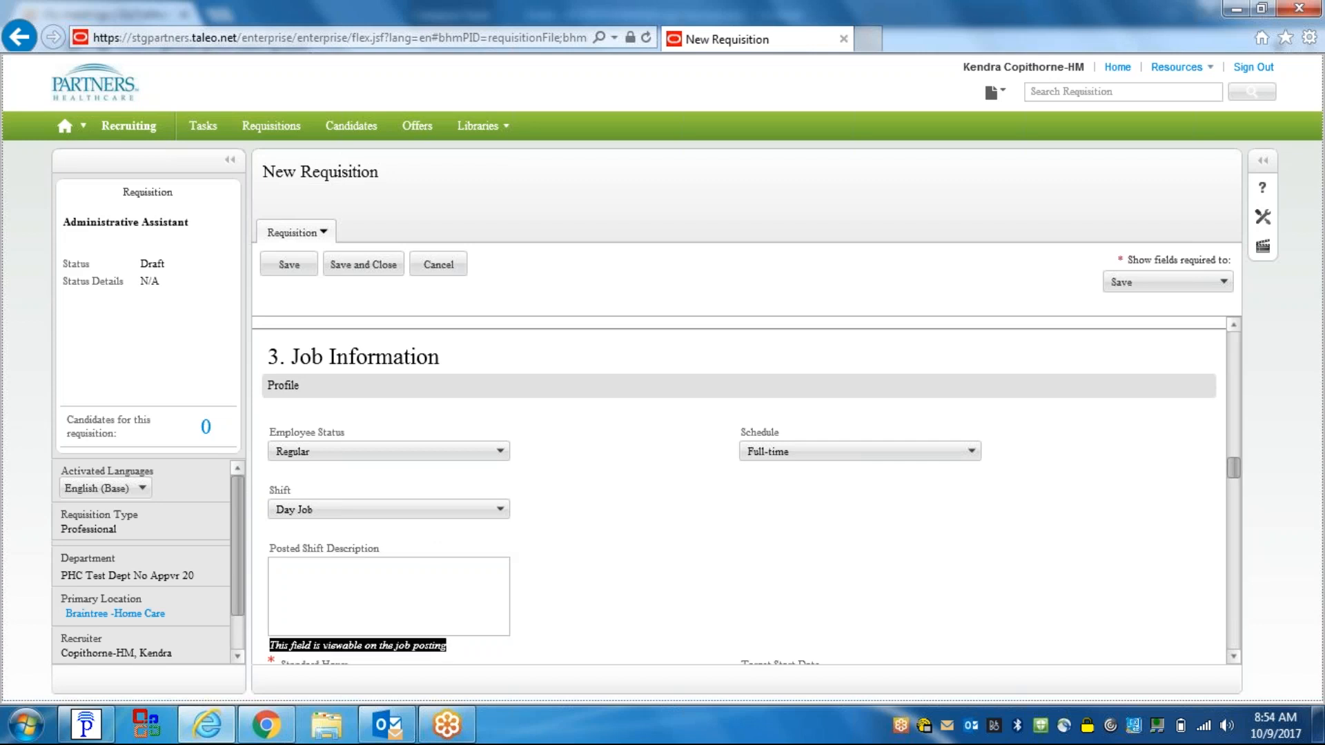
pyautogui.click(315, 569)
pyautogui.click(386, 510)
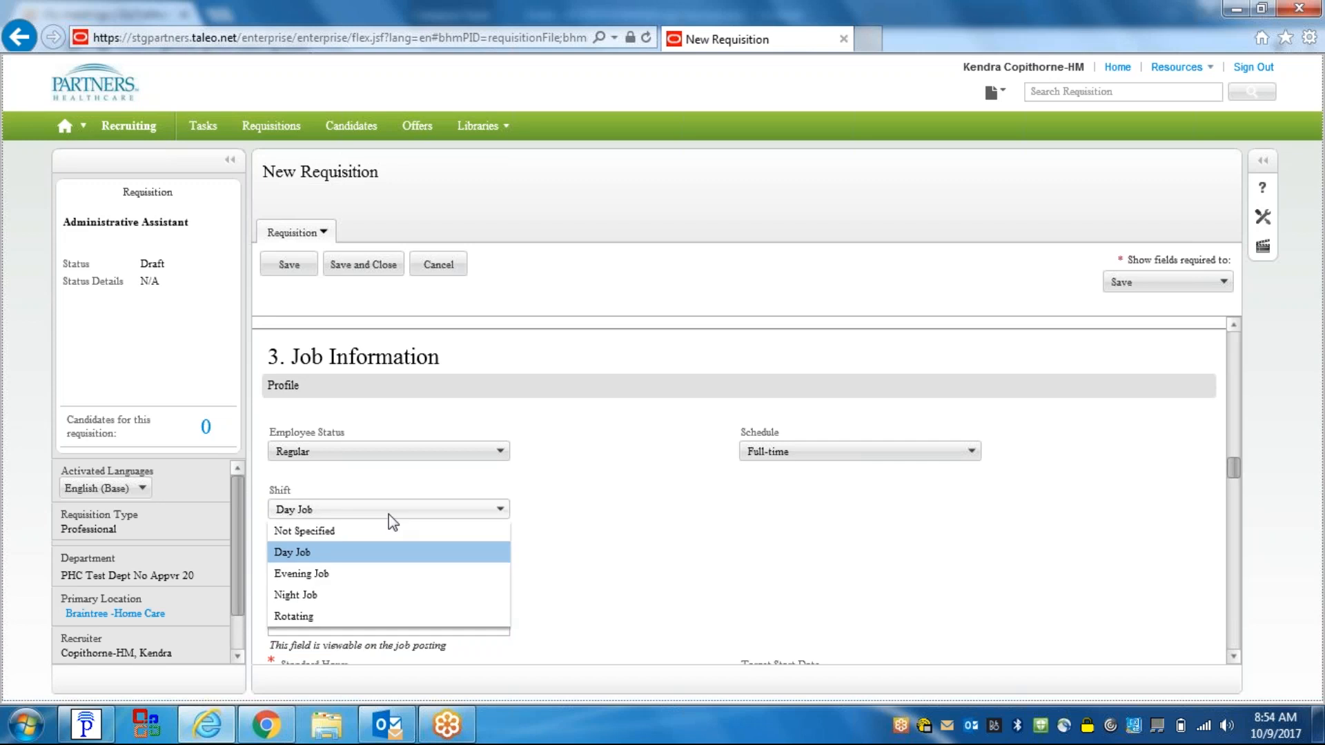
pyautogui.click(592, 556)
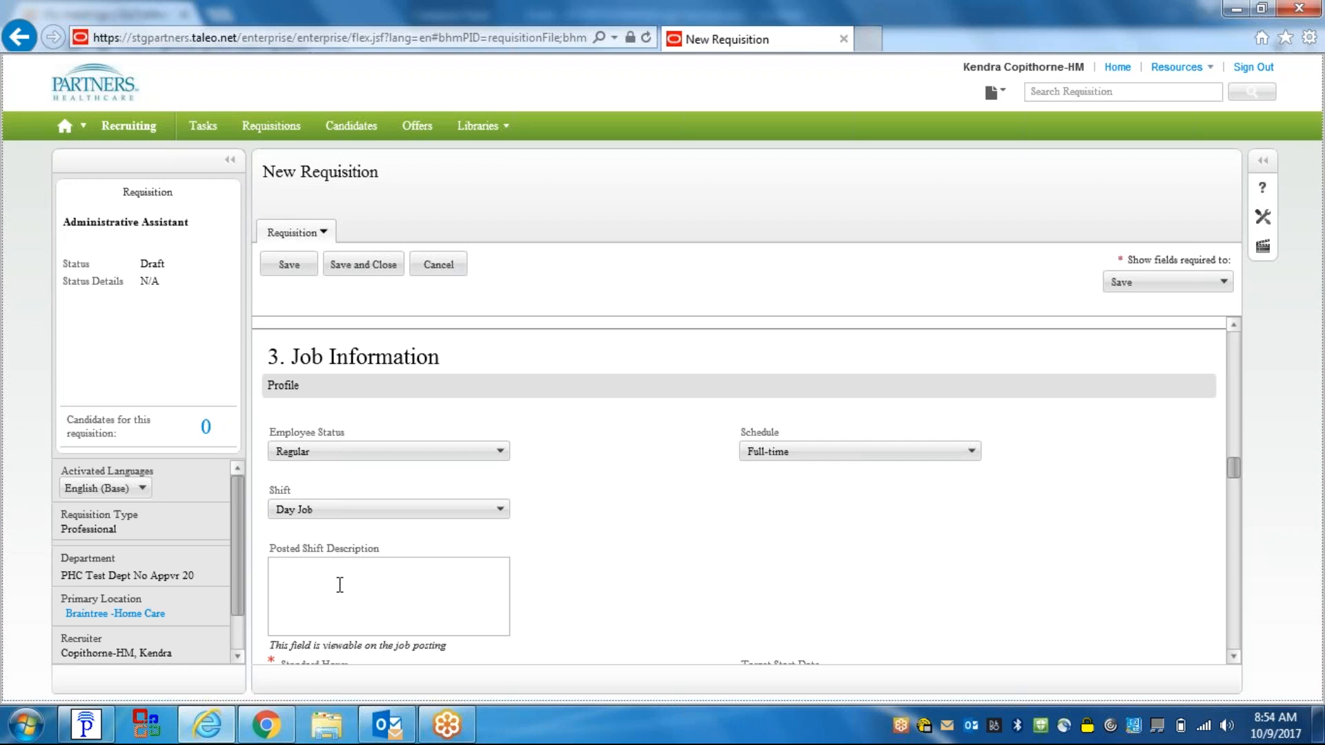
# - Enter 40 in the required Standard Hours field, then scroll down to the Earnings Distribution Override rows
pyautogui.scroll(-4, 1240, 660)
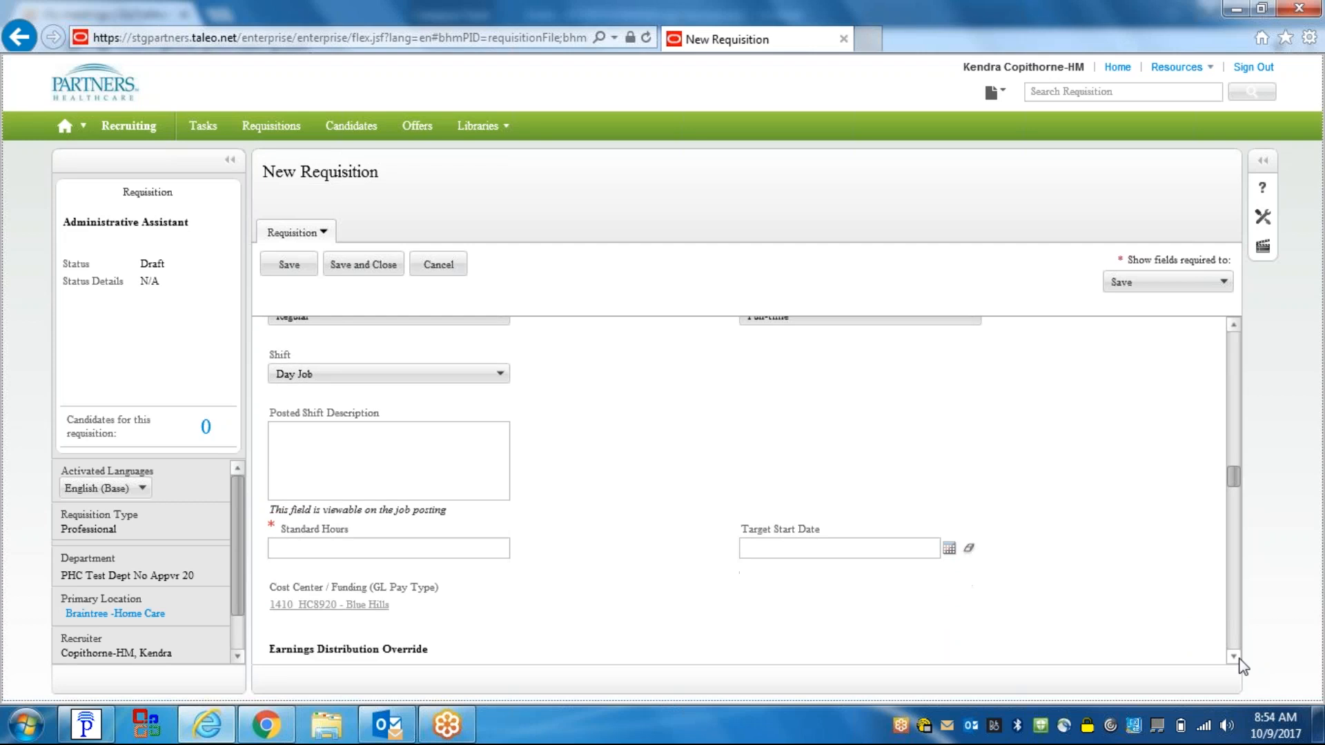
pyautogui.scroll(-1, 1239, 666)
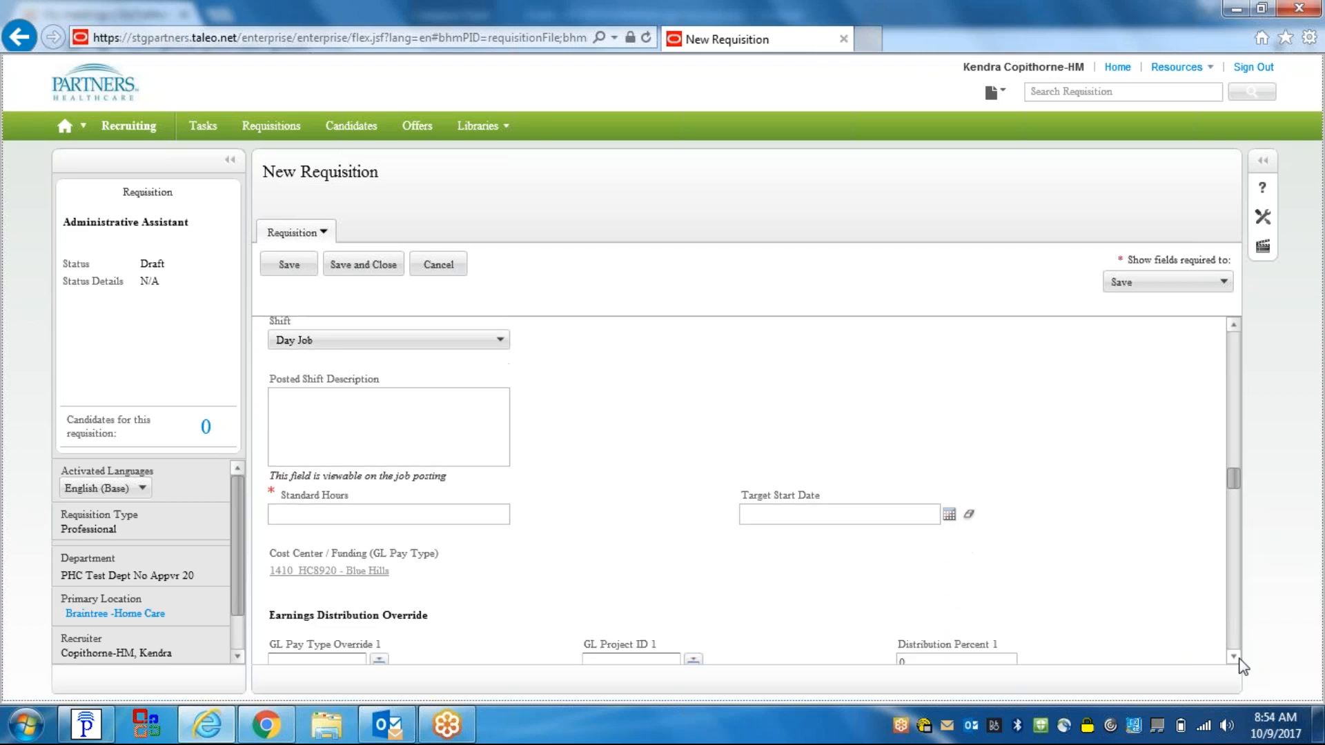
pyautogui.click(350, 516)
pyautogui.write('40')
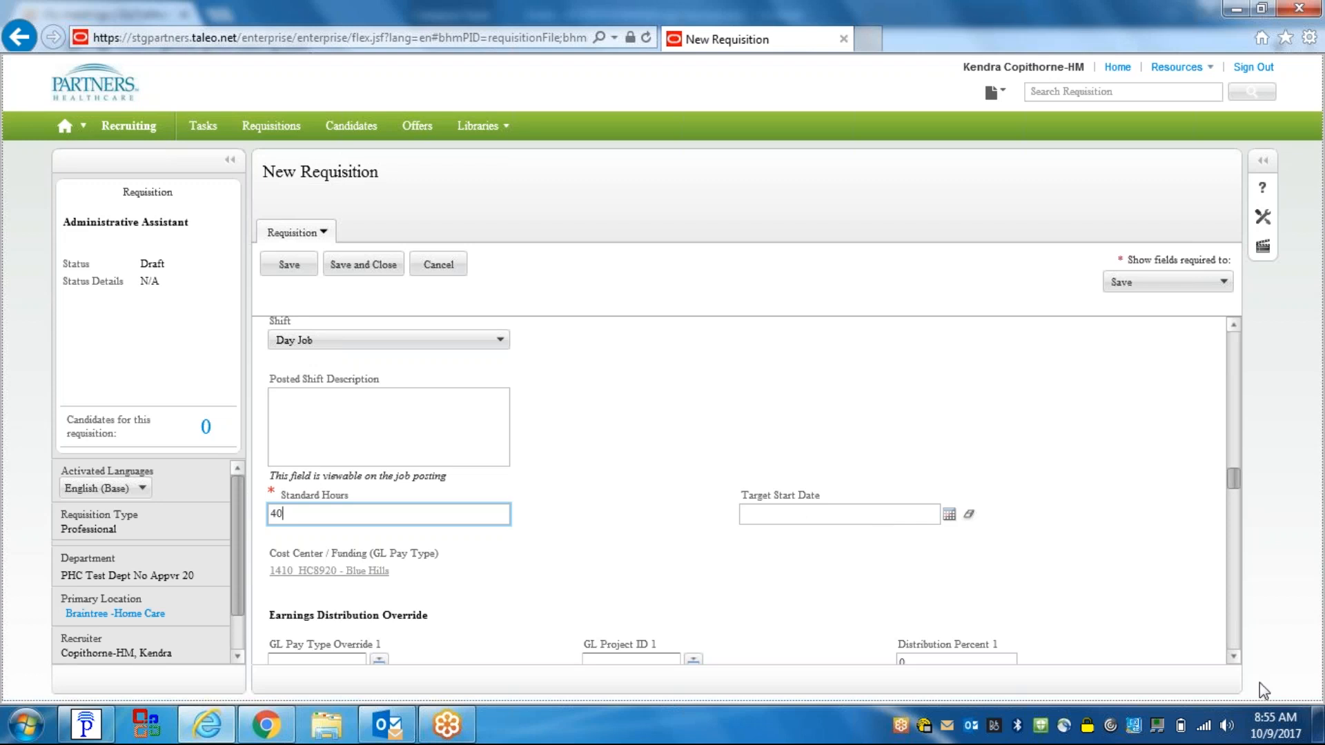
pyautogui.click(1233, 656)
pyautogui.click(1234, 656)
pyautogui.click(1234, 656)
pyautogui.click(1233, 656)
pyautogui.click(1234, 656)
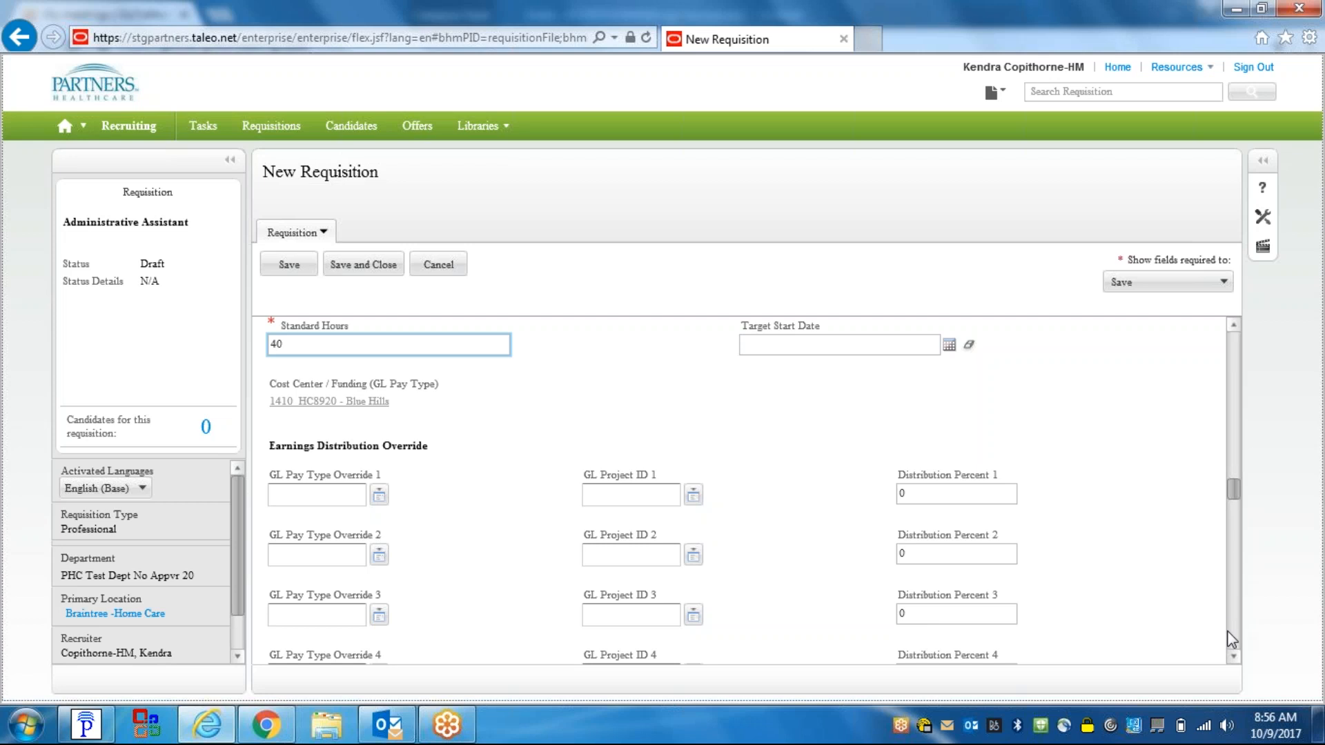
# - Scroll to Compensation (Job Grade 340, Hourly, 16.50–32.97) and the start of 4. Job Description
pyautogui.click(1235, 657)
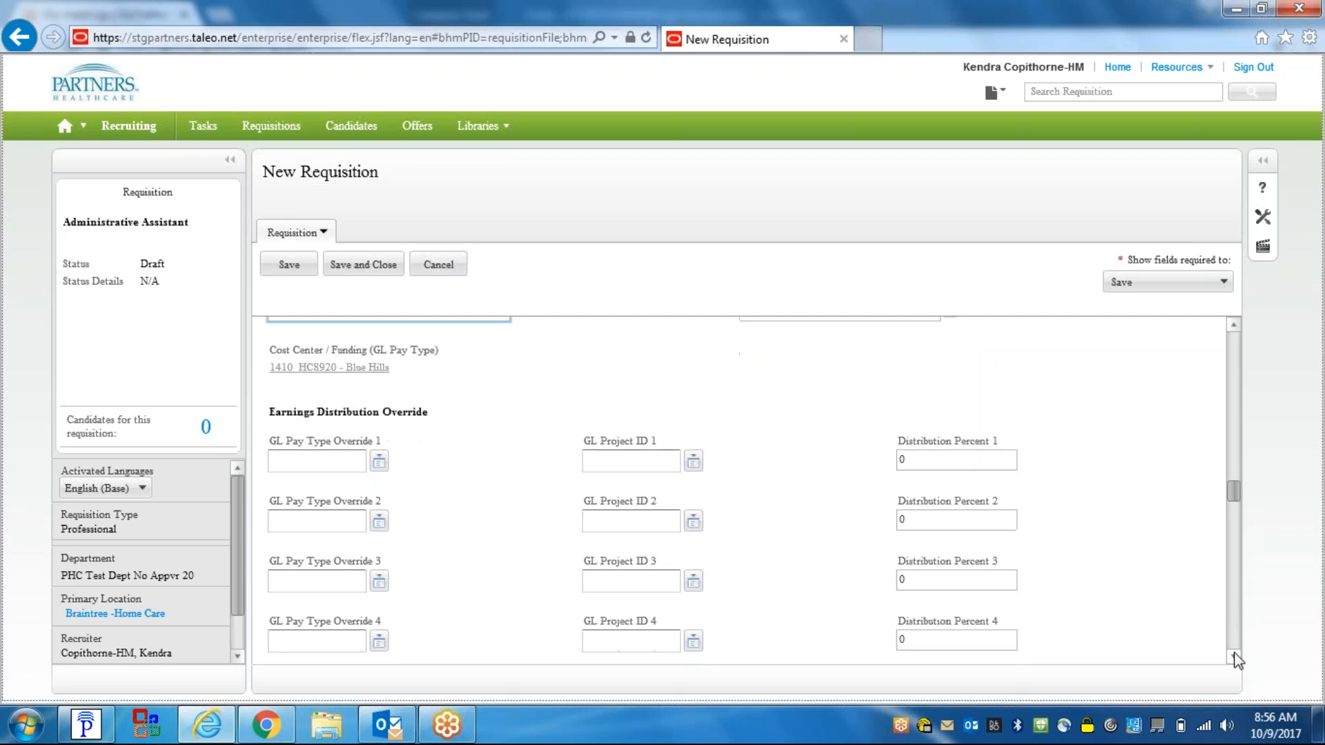
pyautogui.click(1235, 658)
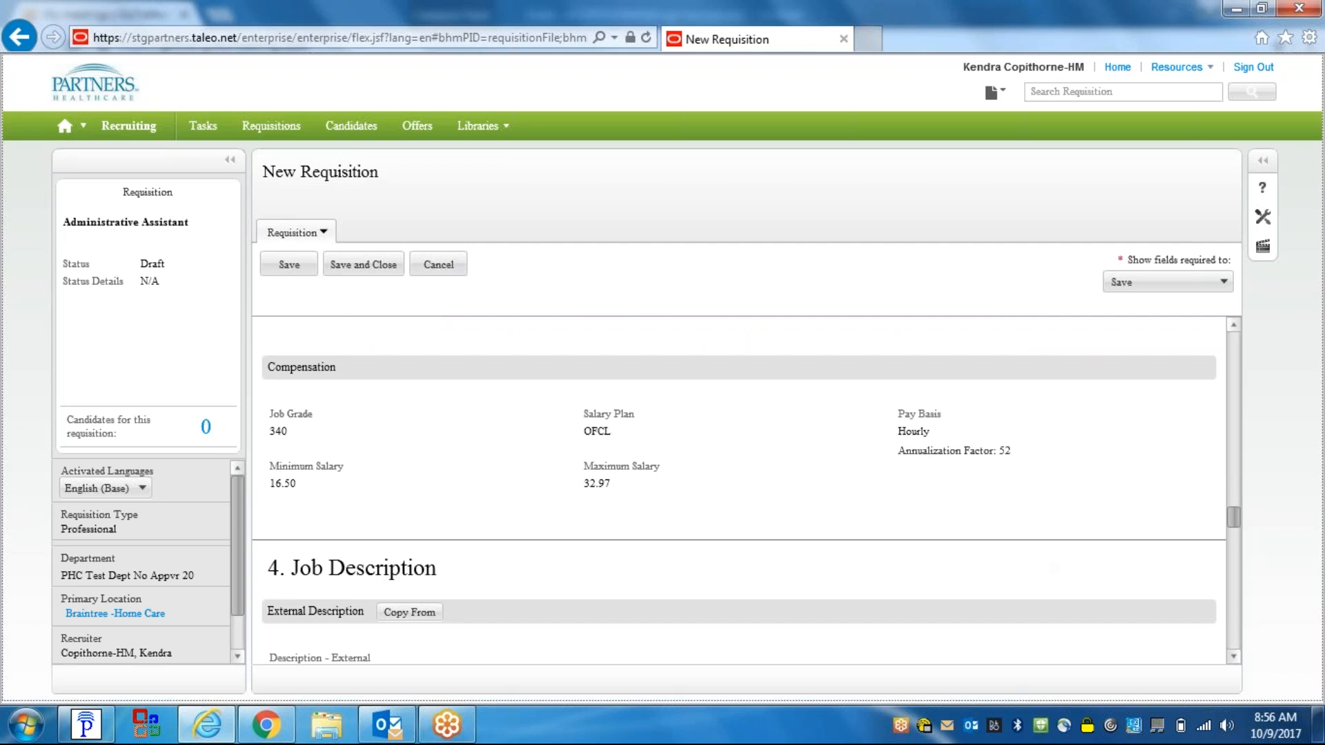
pyautogui.click(1233, 657)
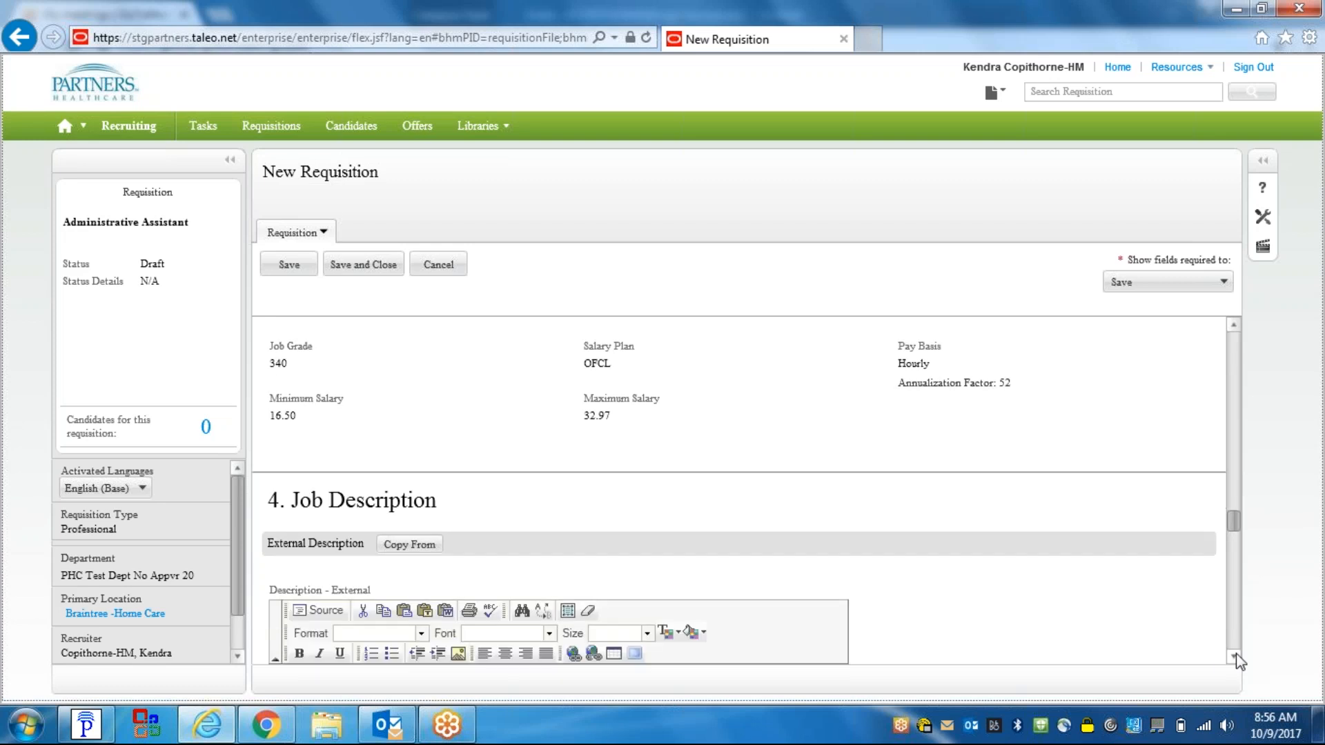
pyautogui.click(1235, 656)
pyautogui.click(1235, 656)
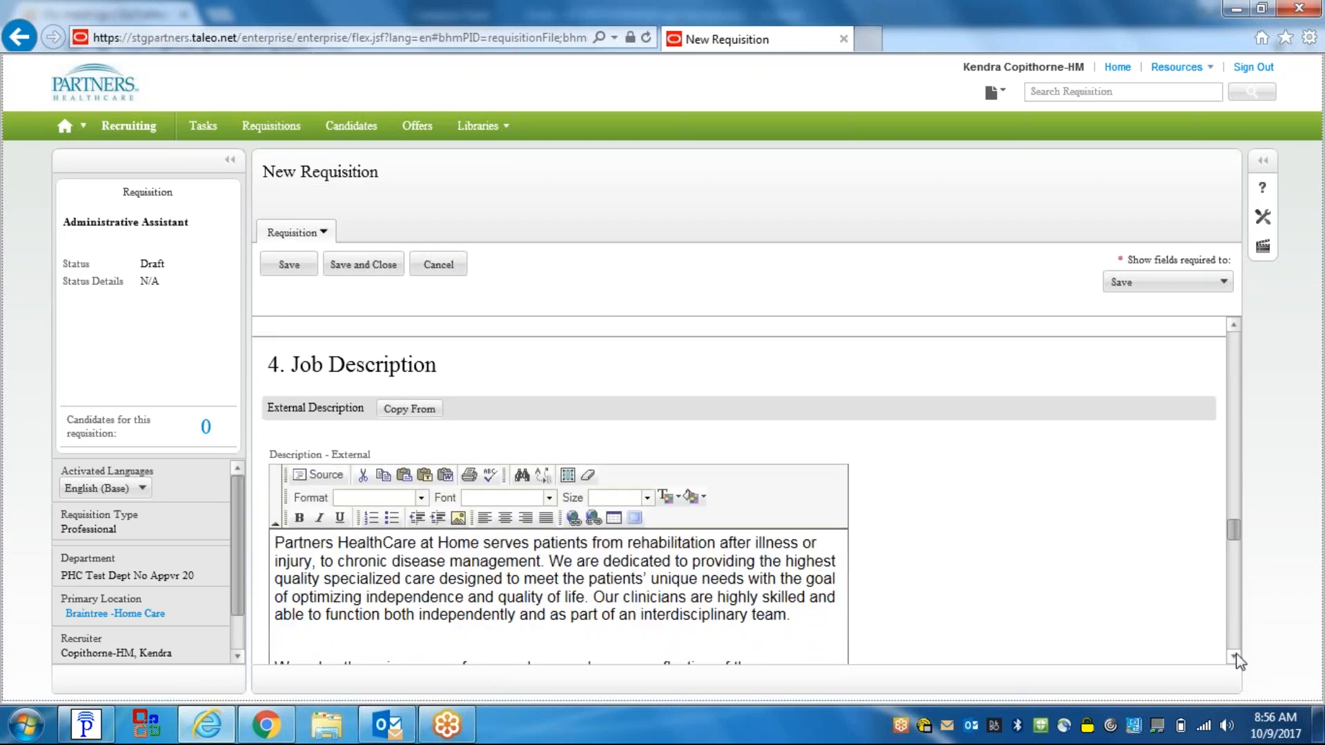
pyautogui.click(1235, 656)
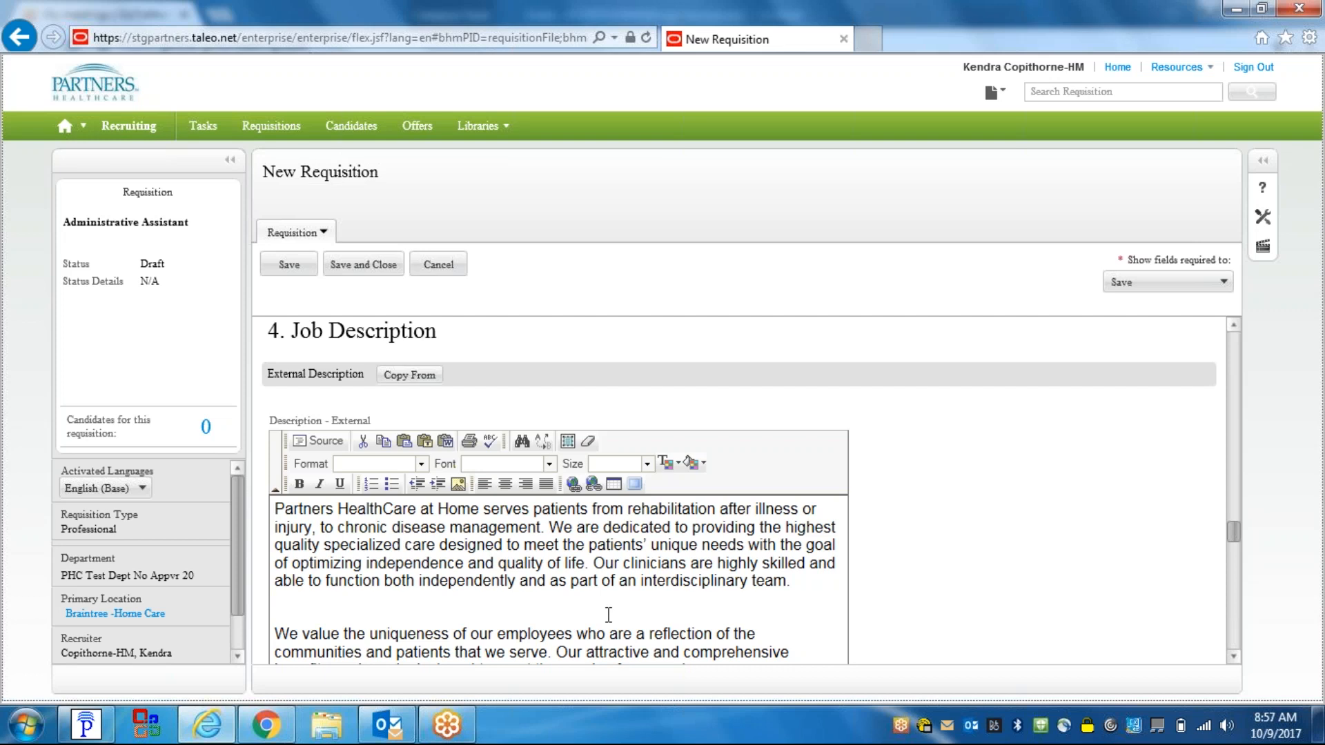
pyautogui.click(533, 562)
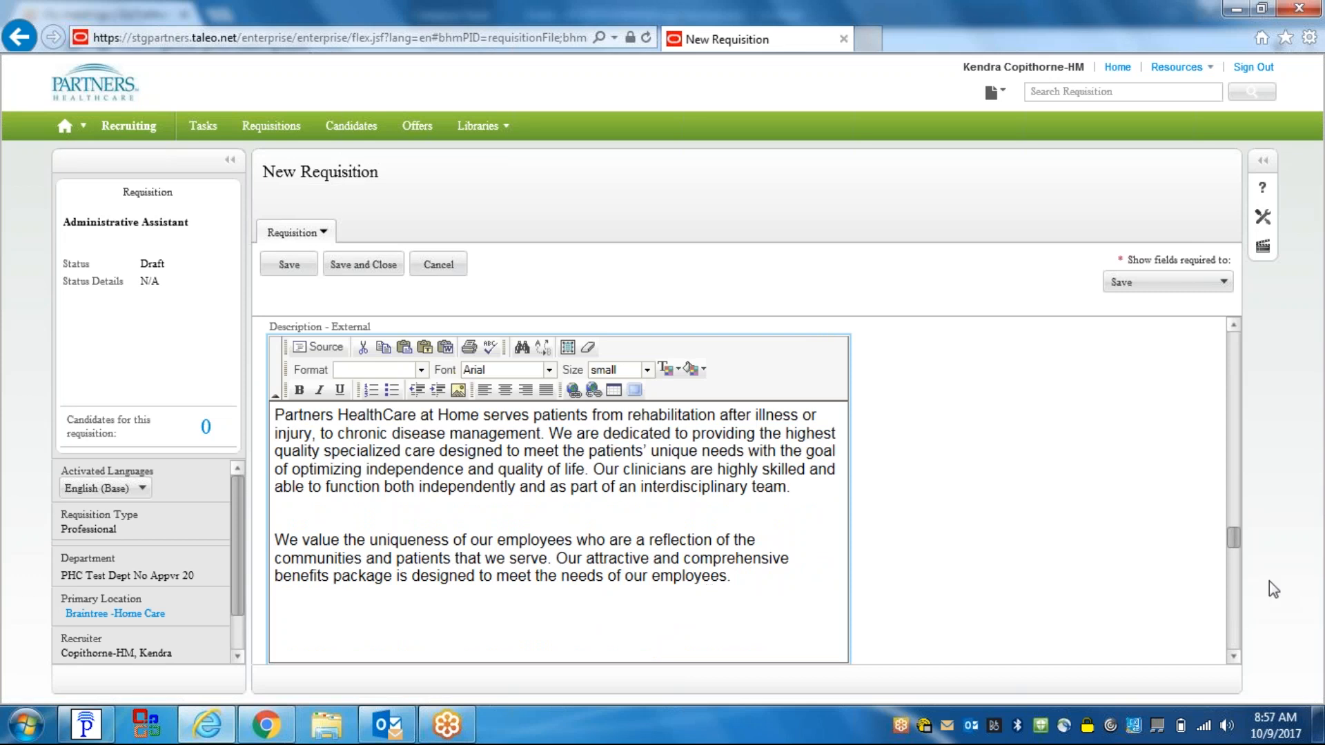
pyautogui.click(1232, 655)
pyautogui.click(1232, 656)
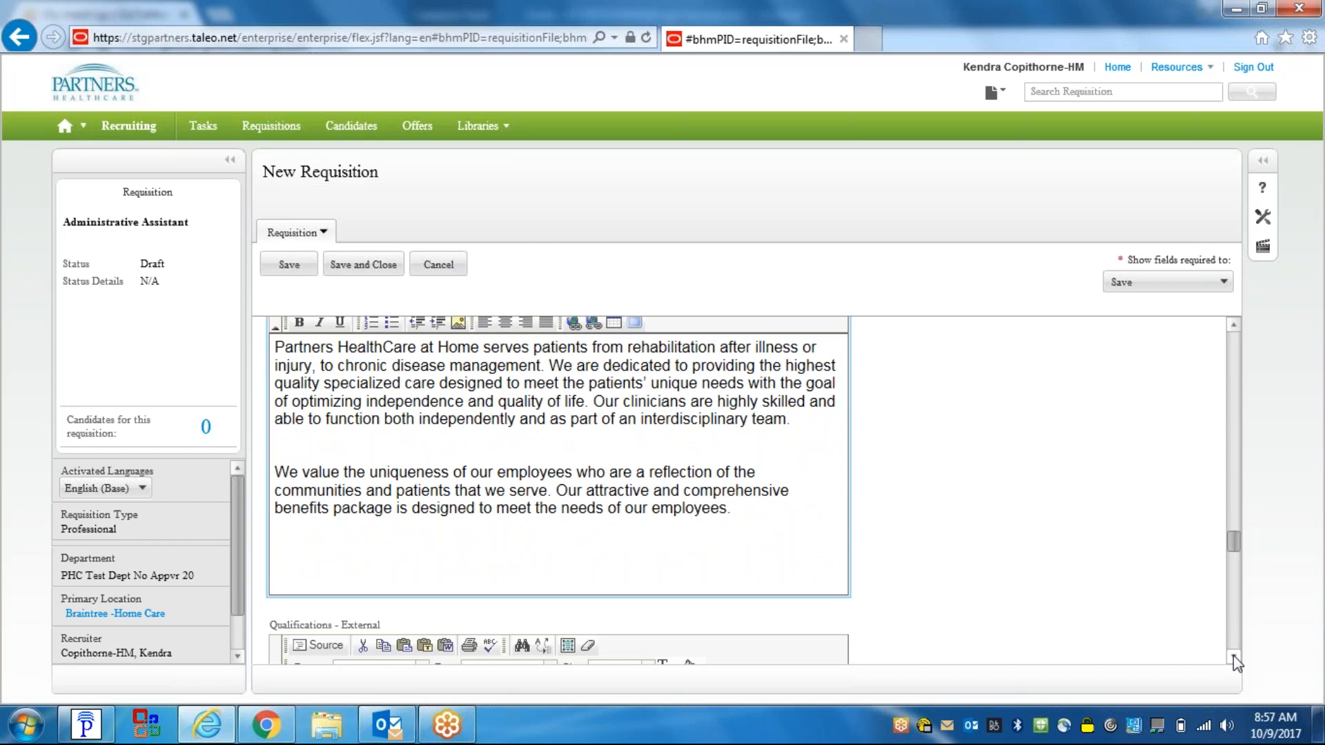
pyautogui.click(1233, 659)
pyautogui.click(1233, 659)
pyautogui.click(1232, 659)
pyautogui.click(1233, 659)
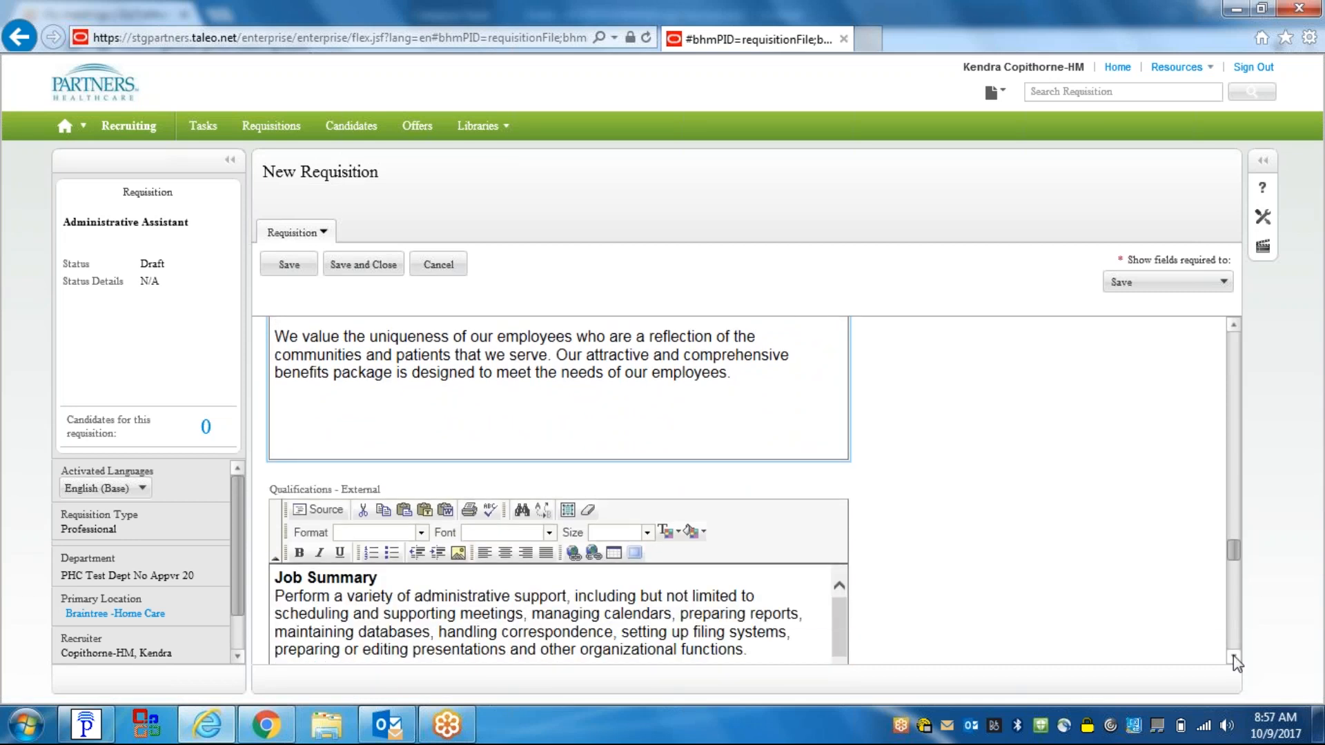
pyautogui.click(1233, 655)
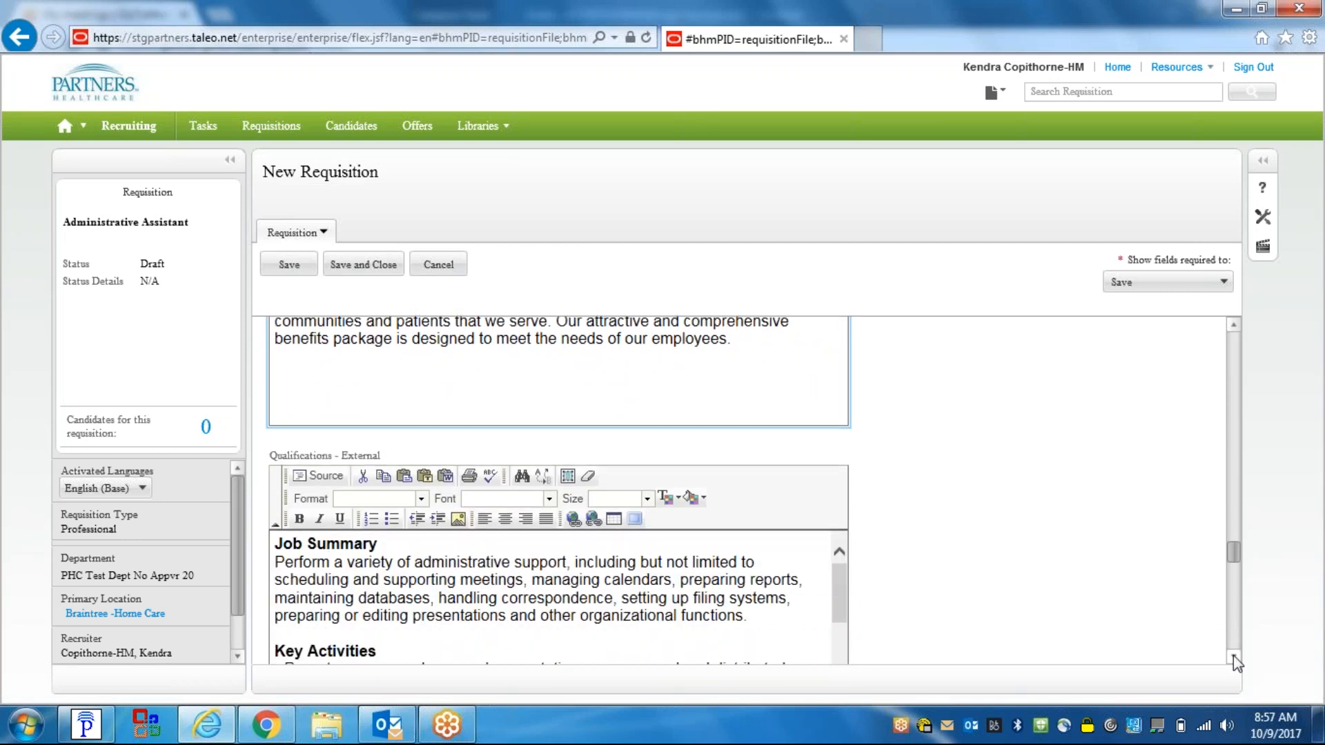
pyautogui.click(1232, 655)
pyautogui.click(1232, 655)
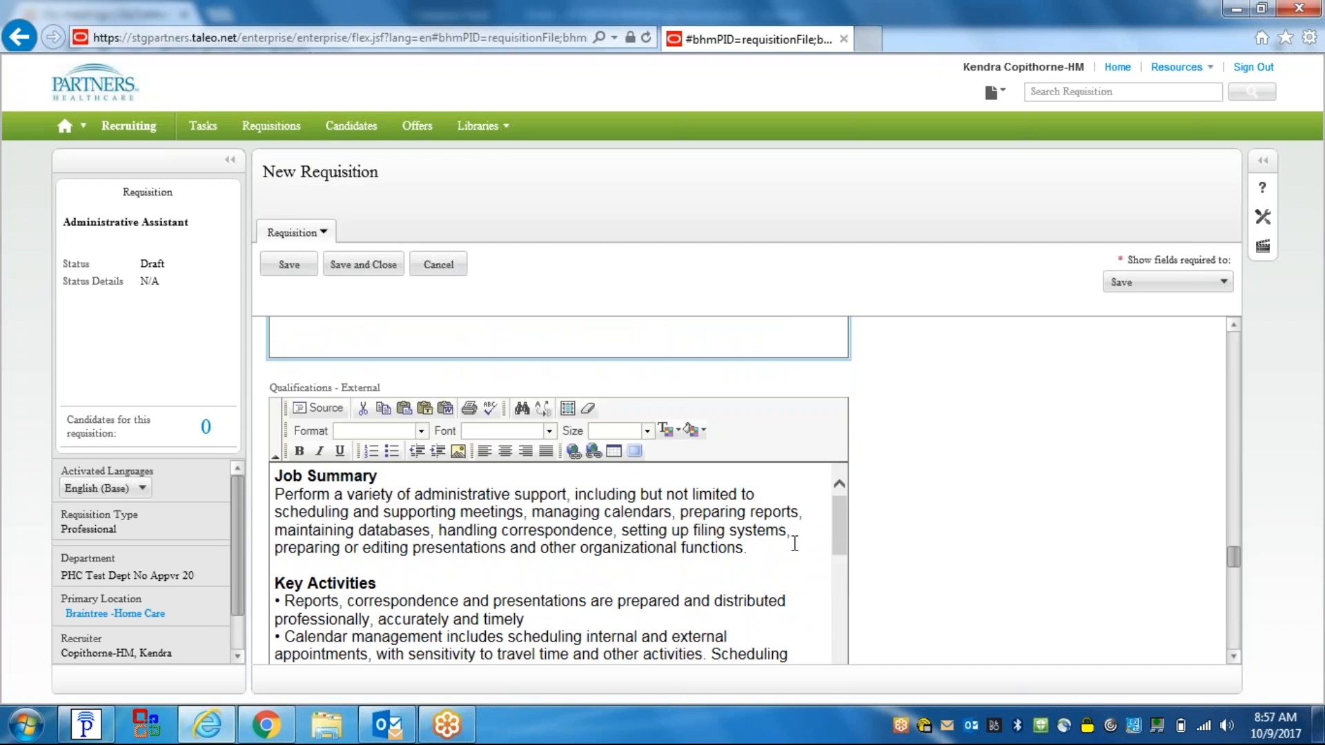
pyautogui.click(1234, 655)
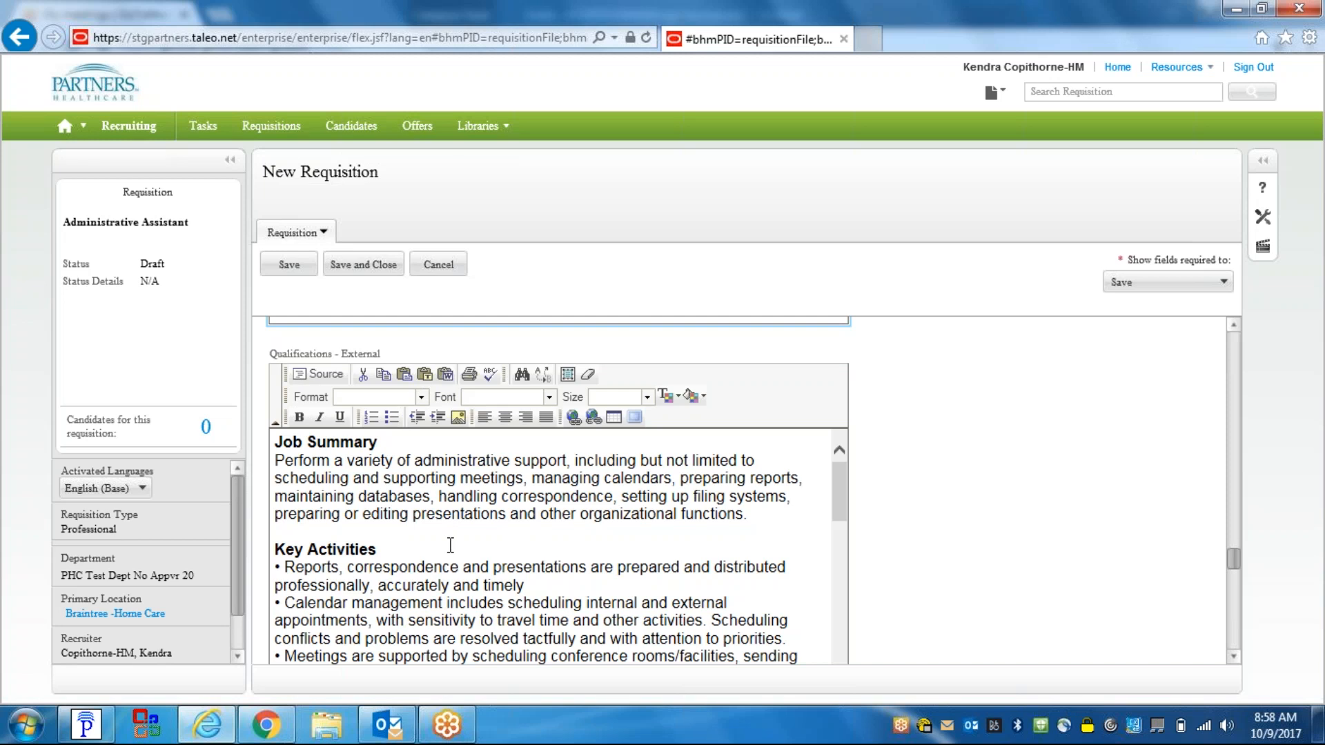
pyautogui.click(1233, 656)
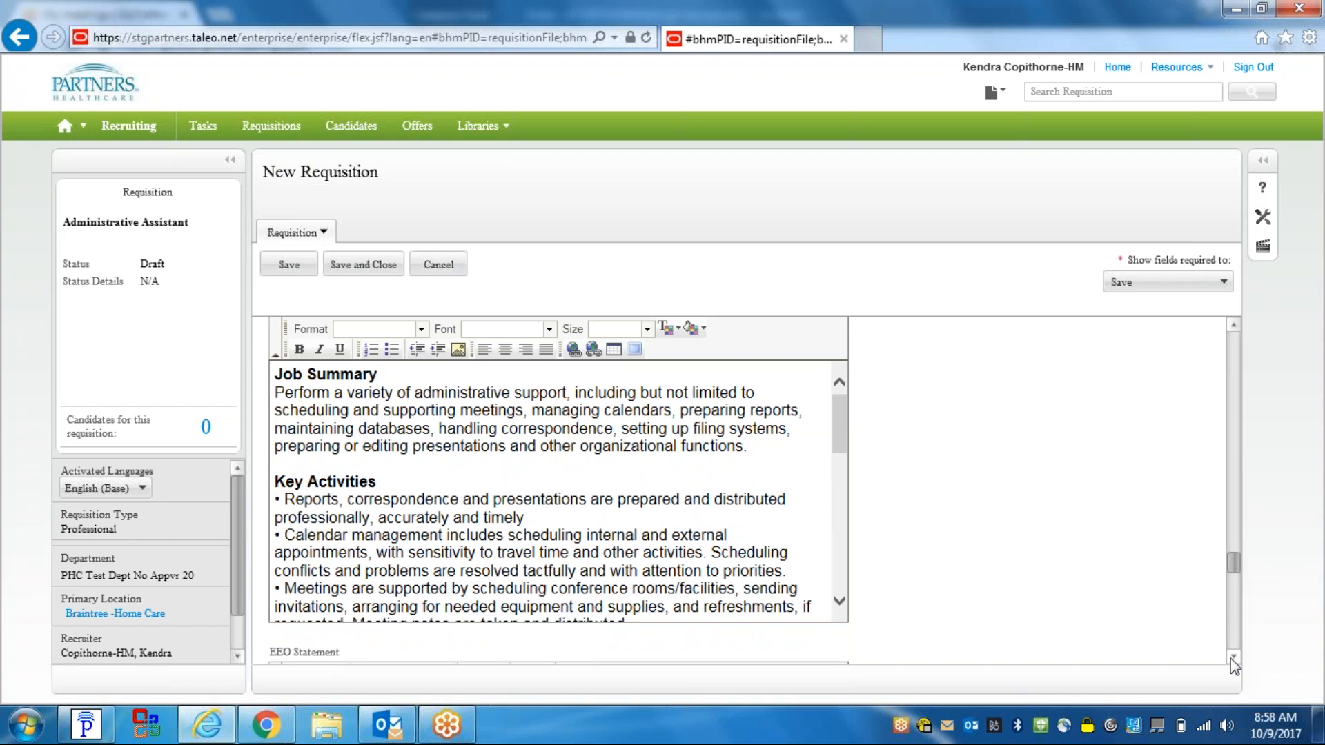
pyautogui.click(1232, 657)
pyautogui.click(1232, 657)
pyautogui.click(1232, 657)
pyautogui.click(1232, 657)
pyautogui.click(1232, 657)
pyautogui.click(1232, 657)
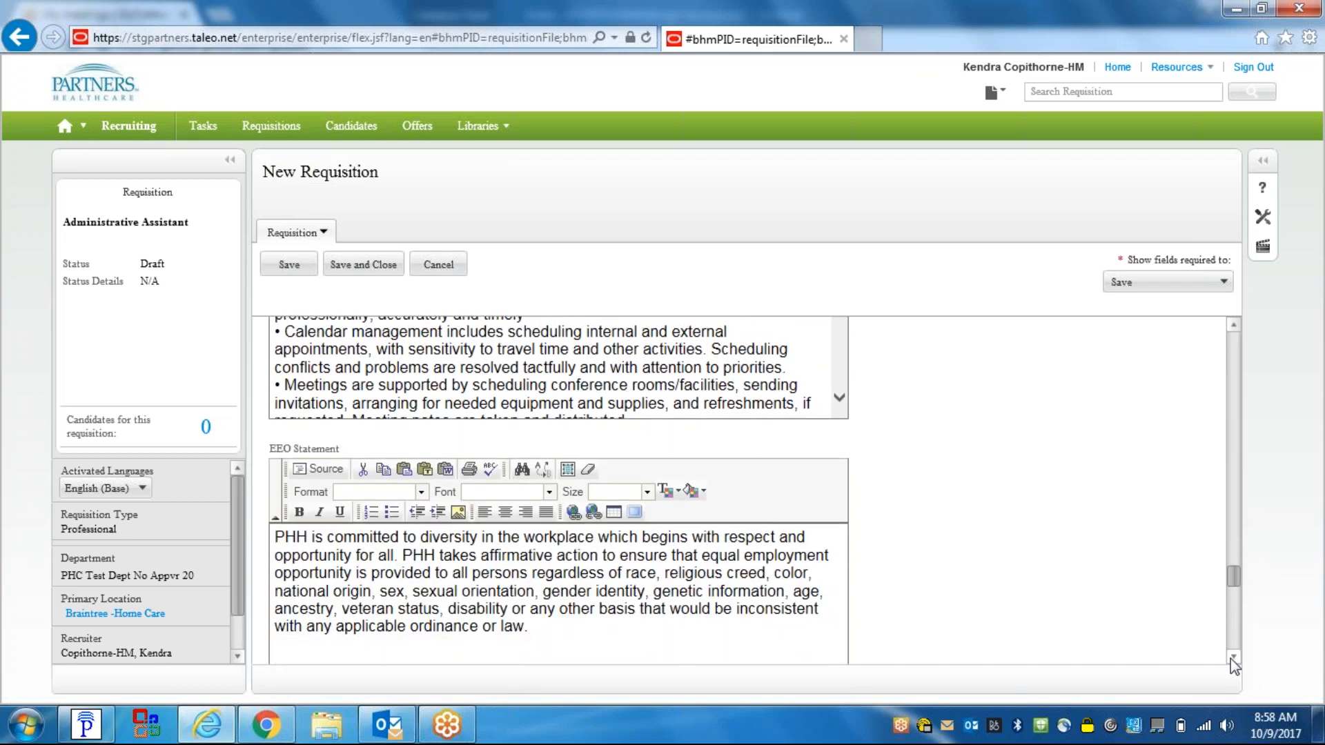
pyautogui.click(1232, 657)
pyautogui.click(1232, 657)
pyautogui.click(1232, 657)
pyautogui.click(1232, 657)
pyautogui.click(1232, 657)
pyautogui.click(1232, 657)
pyautogui.click(1232, 656)
pyautogui.click(1232, 657)
pyautogui.click(1233, 657)
pyautogui.click(1232, 657)
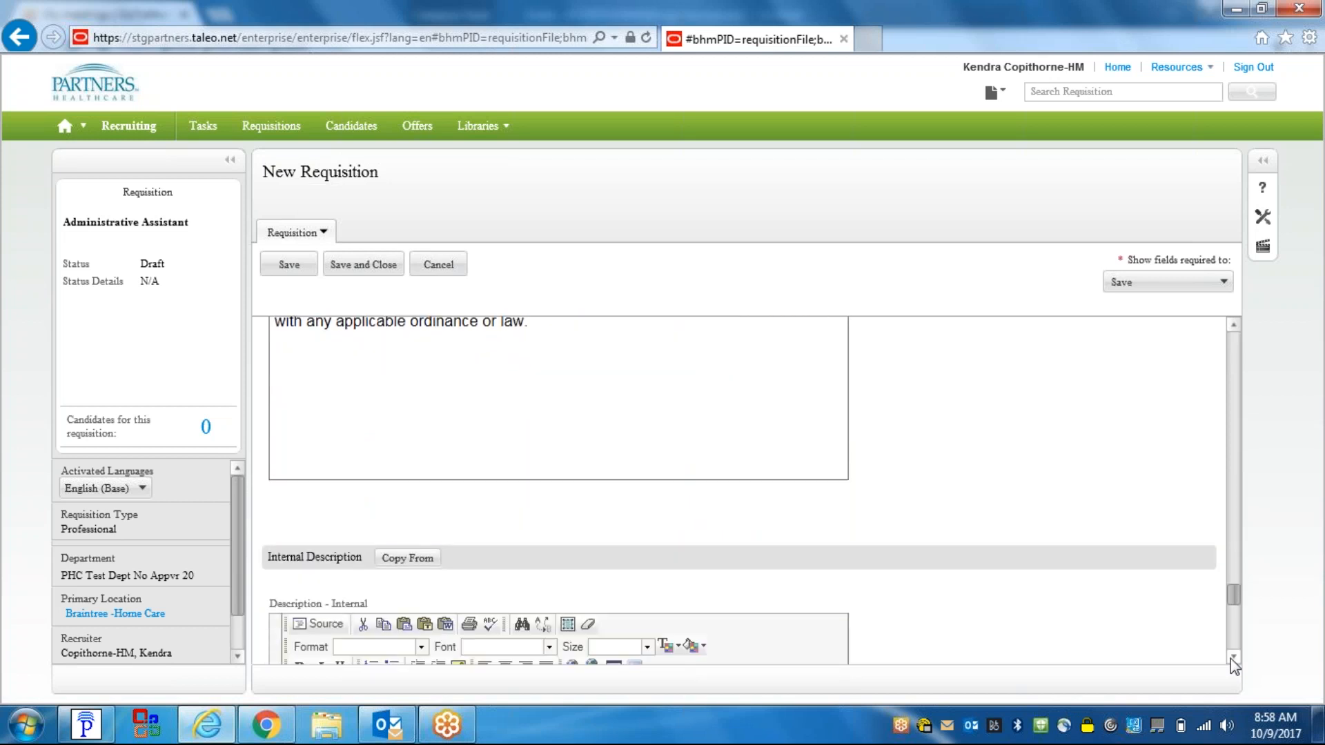
pyautogui.click(1233, 657)
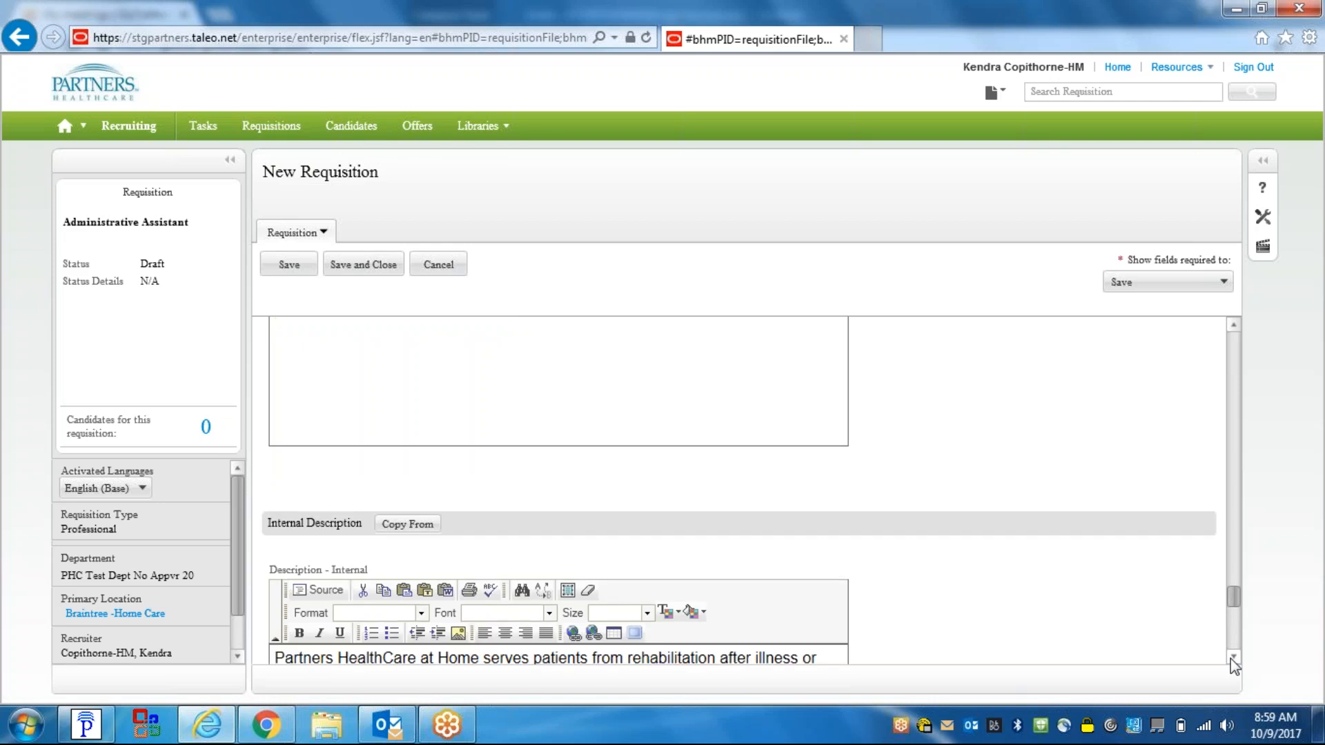
pyautogui.click(1232, 657)
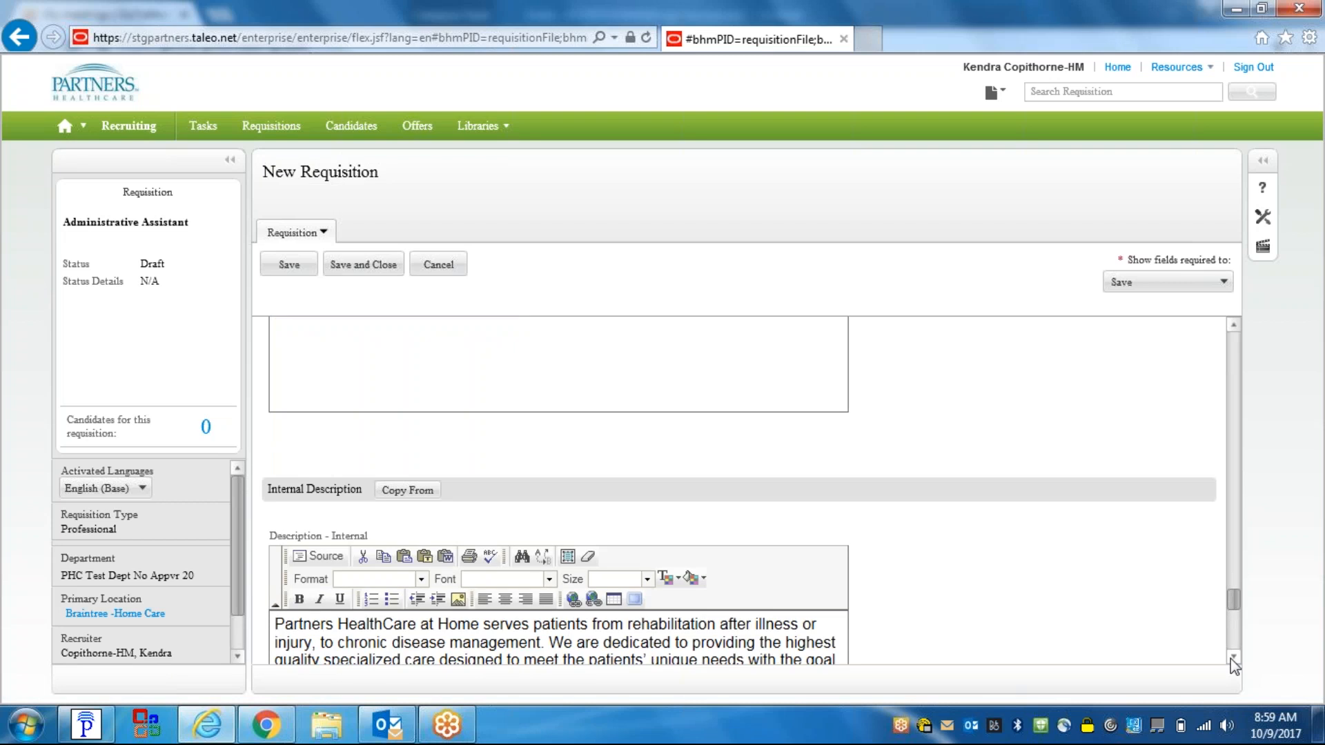
pyautogui.click(1233, 657)
pyautogui.click(1231, 658)
pyautogui.click(1231, 658)
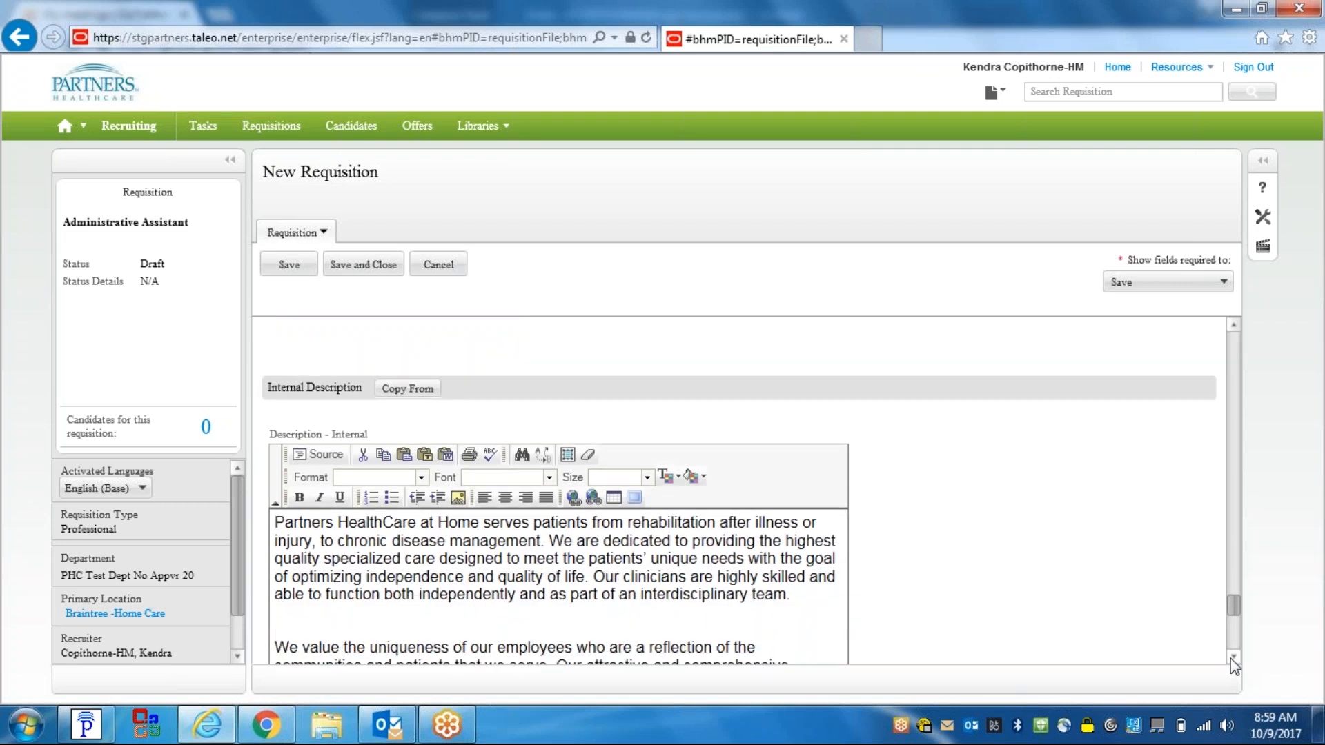
pyautogui.click(1231, 658)
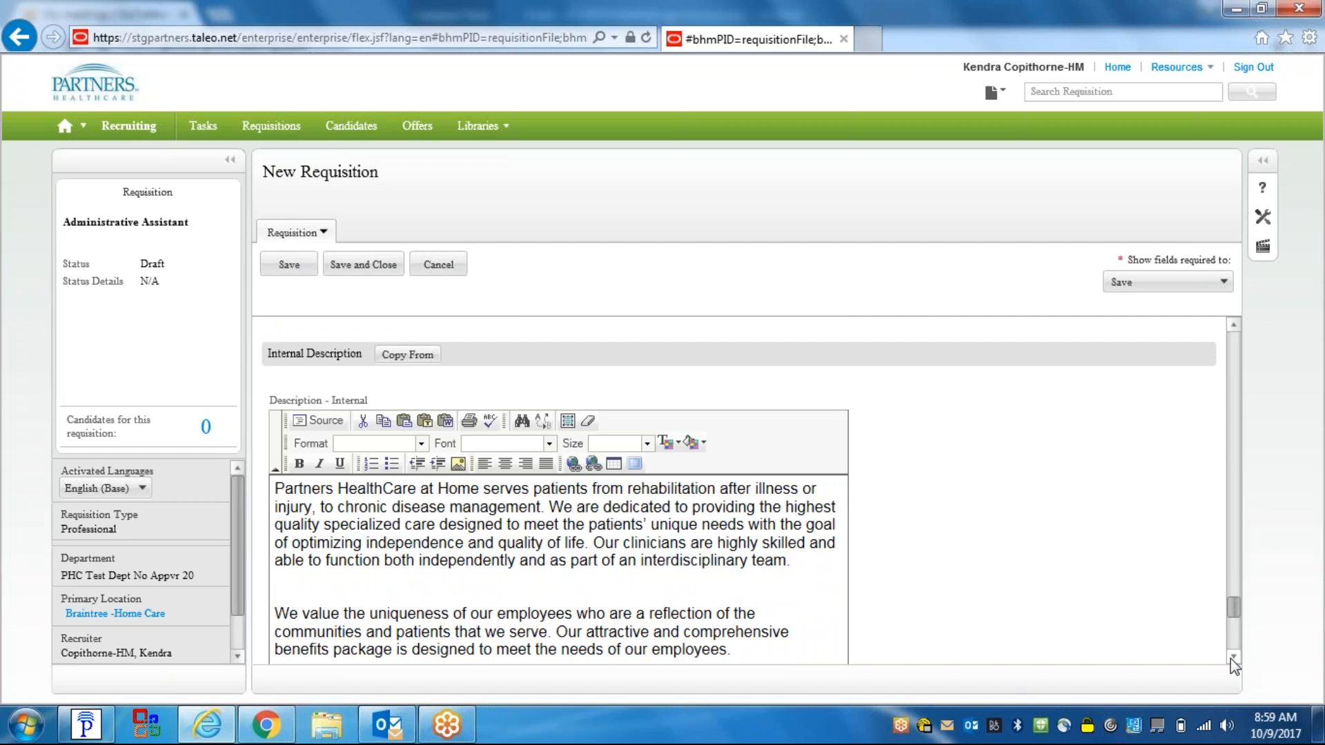
pyautogui.click(1231, 658)
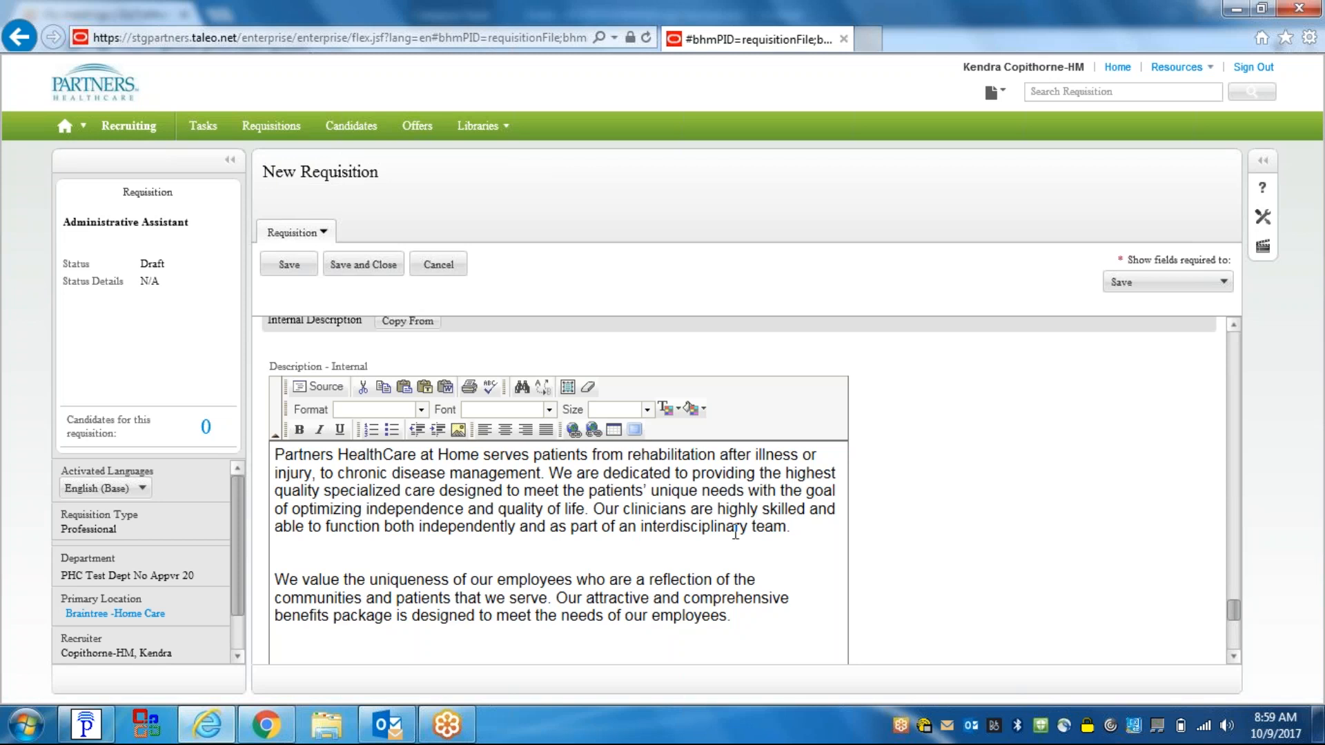
pyautogui.click(1233, 657)
pyautogui.click(1233, 656)
pyautogui.click(1233, 657)
pyautogui.click(1233, 657)
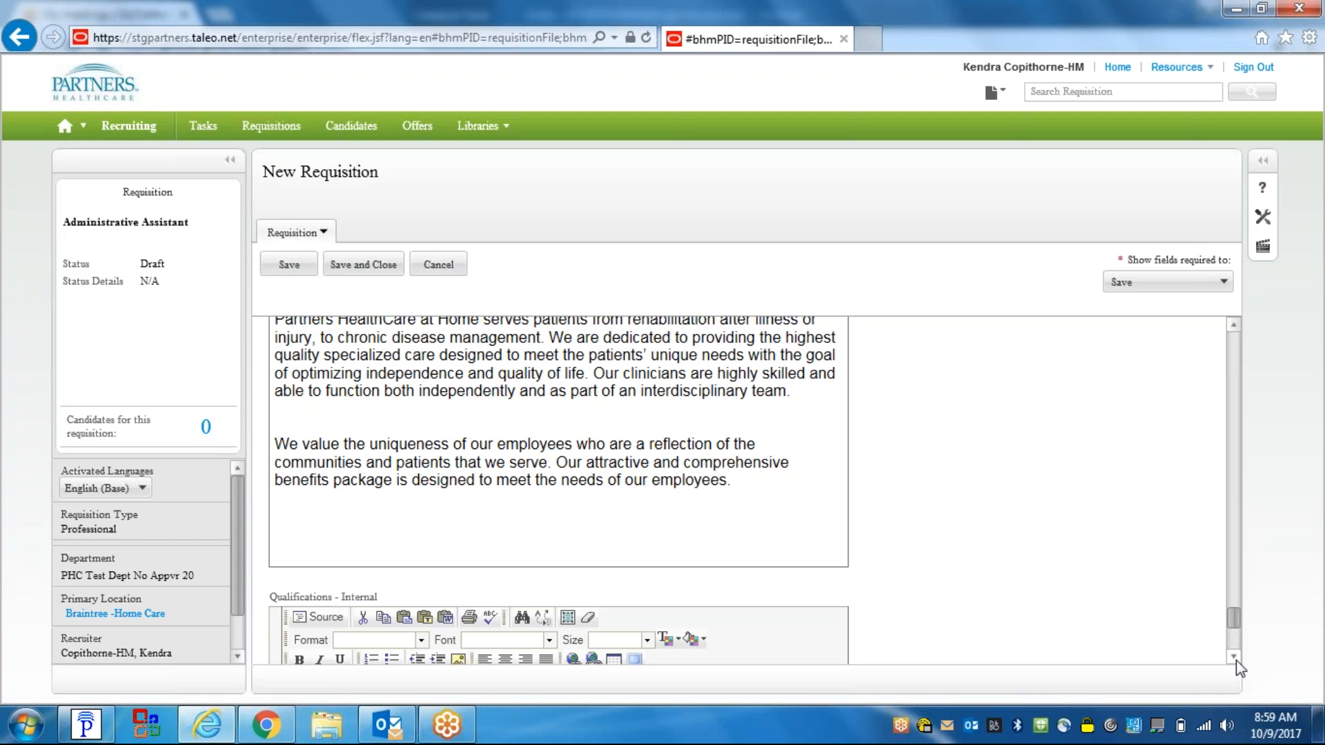
pyautogui.click(1233, 657)
pyautogui.click(1233, 656)
pyautogui.click(1233, 657)
pyautogui.click(1233, 657)
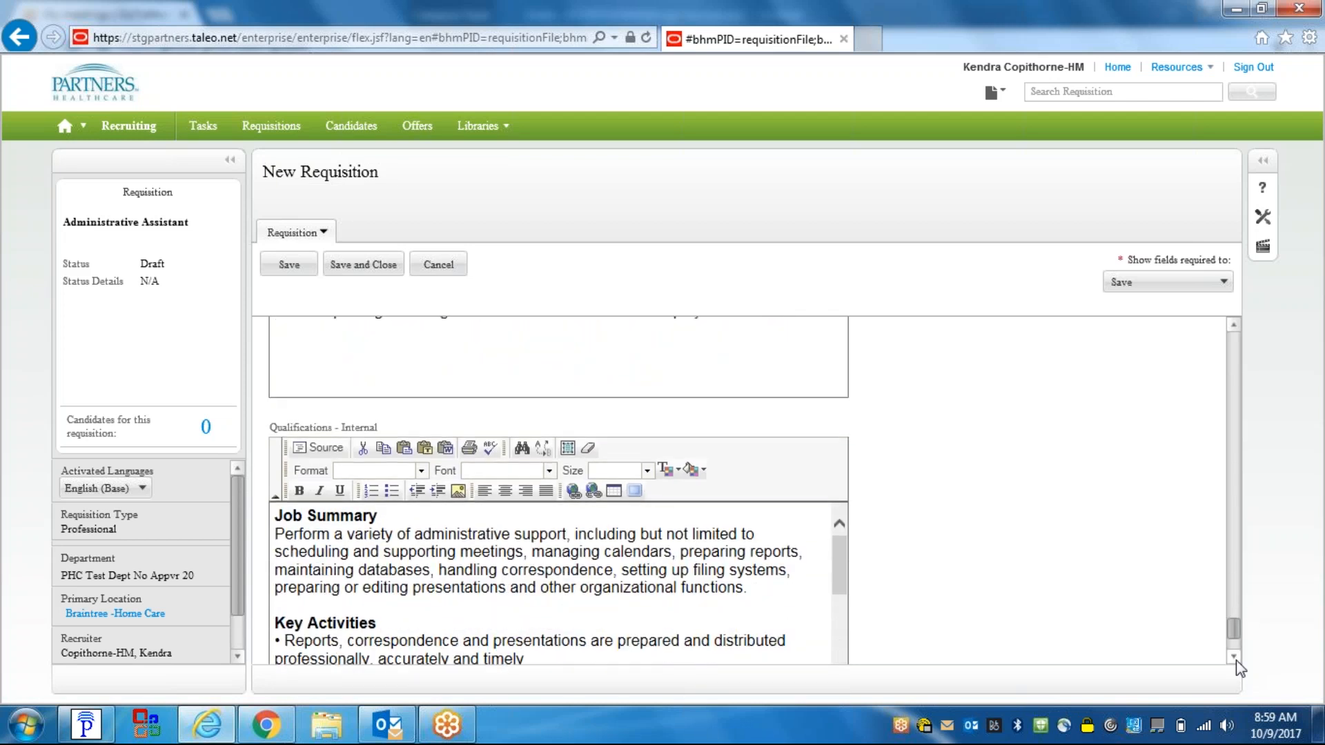
pyautogui.click(1233, 657)
pyautogui.click(1233, 657)
pyautogui.click(1233, 656)
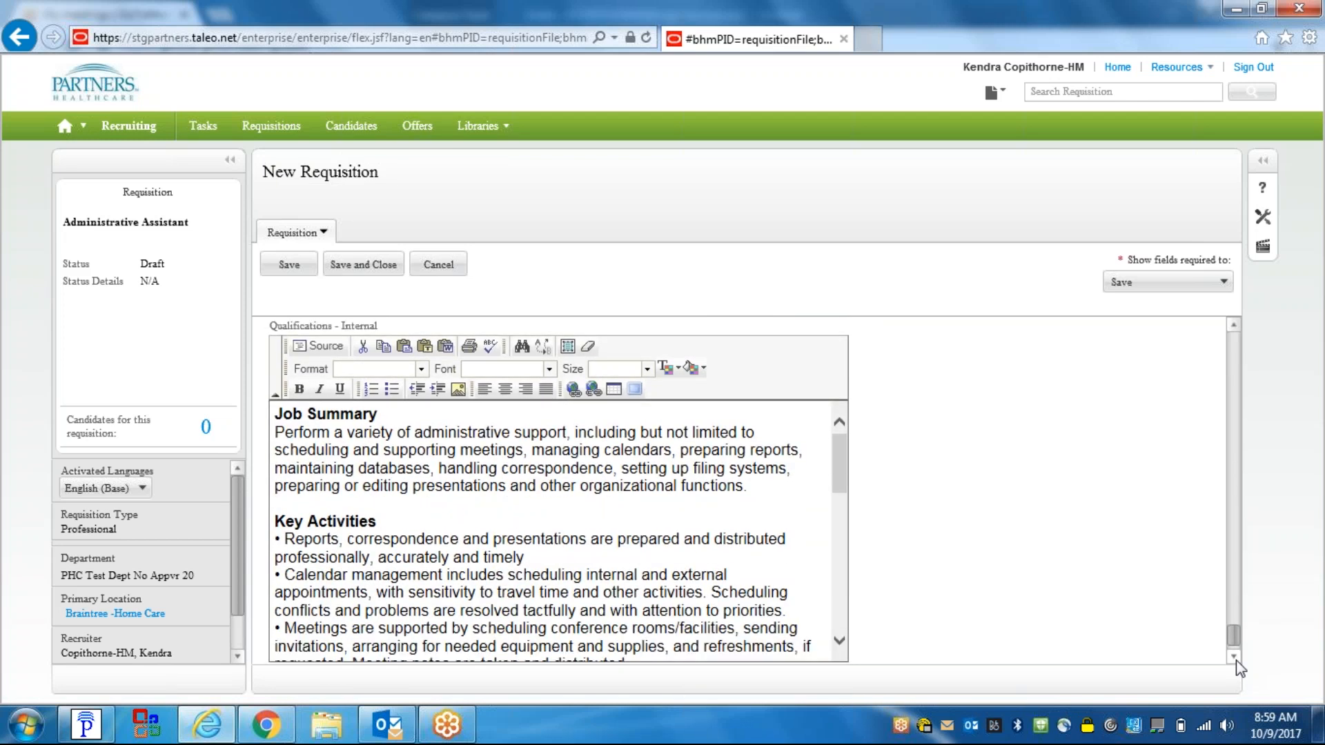
pyautogui.click(1233, 657)
pyautogui.click(1233, 657)
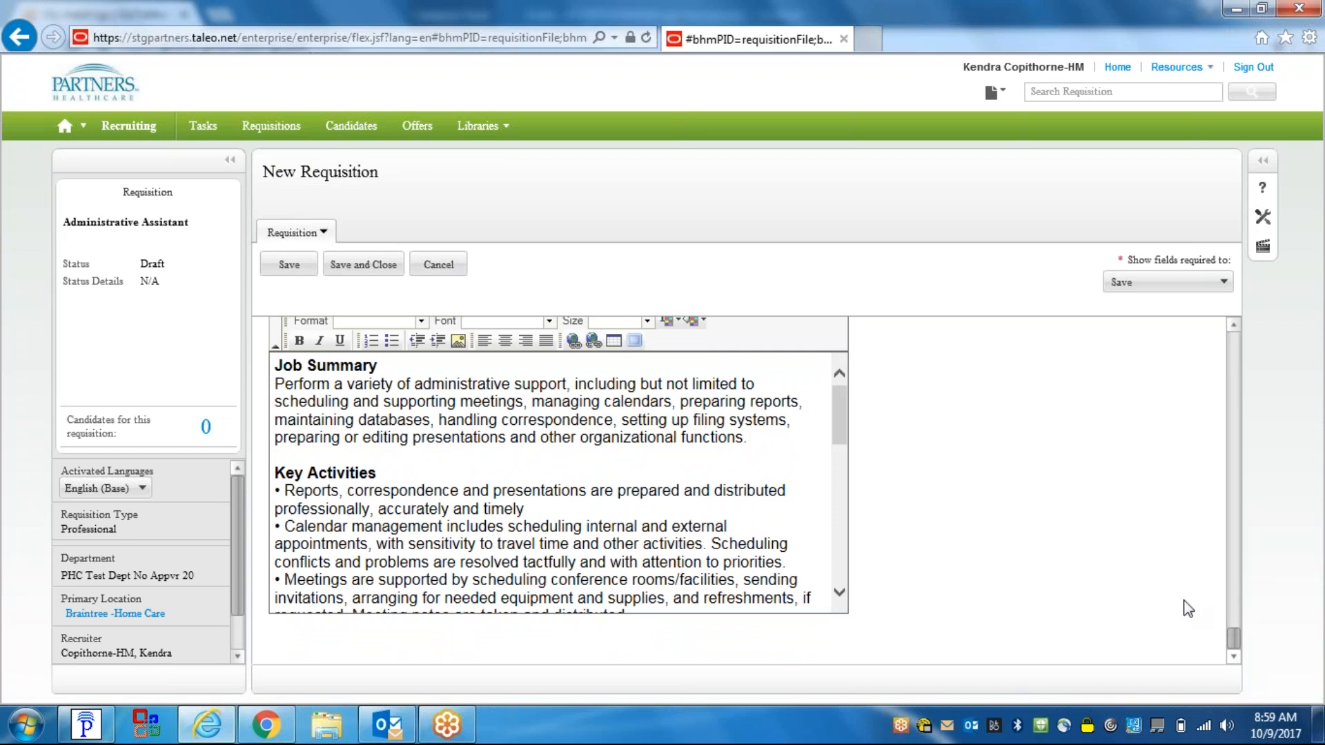
pyautogui.click(377, 265)
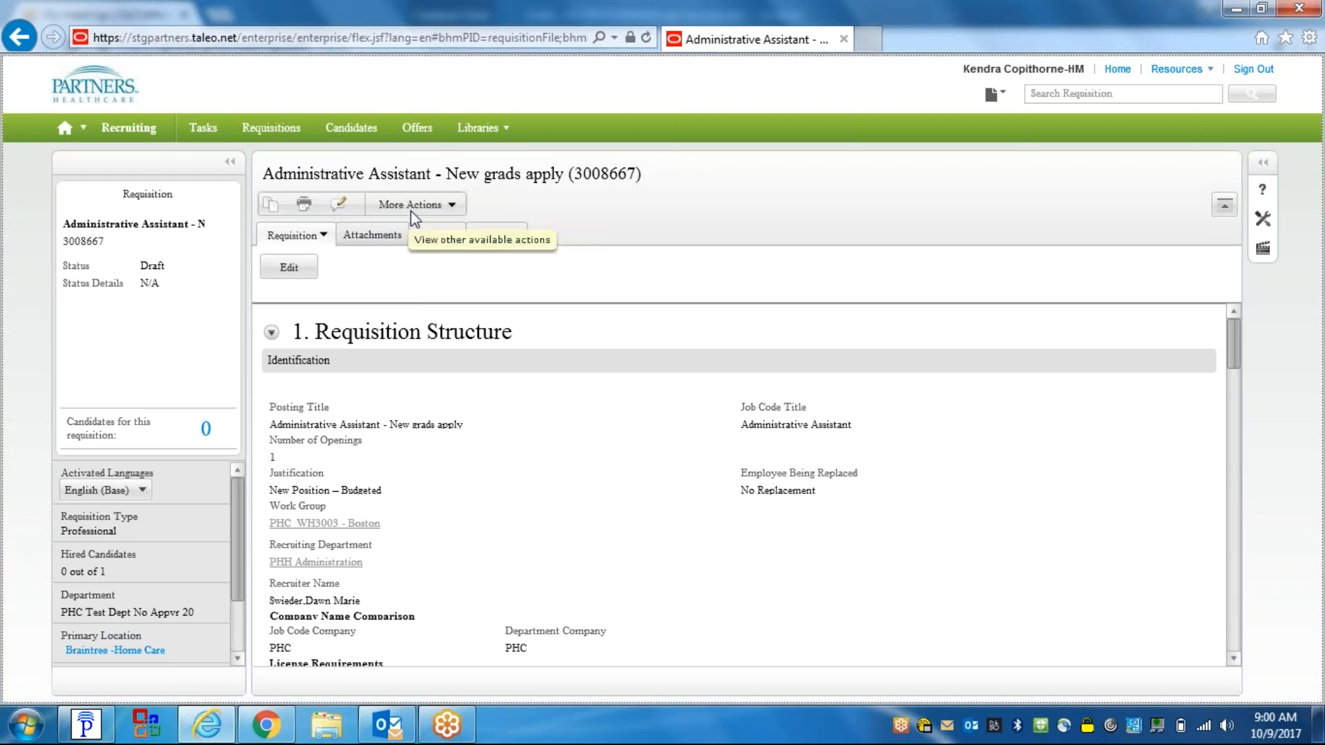
# - Open the More Actions list on the saved Draft requisition
pyautogui.click(454, 207)
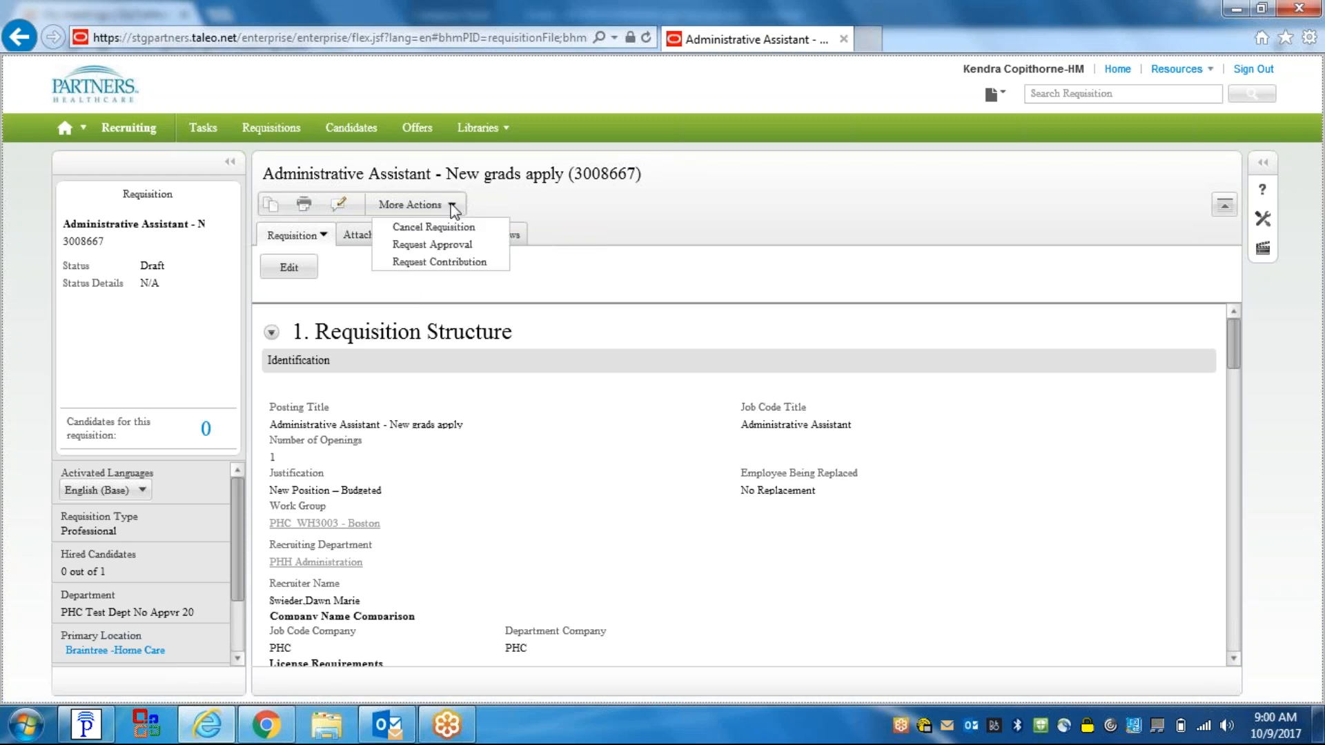
# - Choose Request Approval to list the two Pending approvers, and focus the Comments box
pyautogui.click(483, 244)
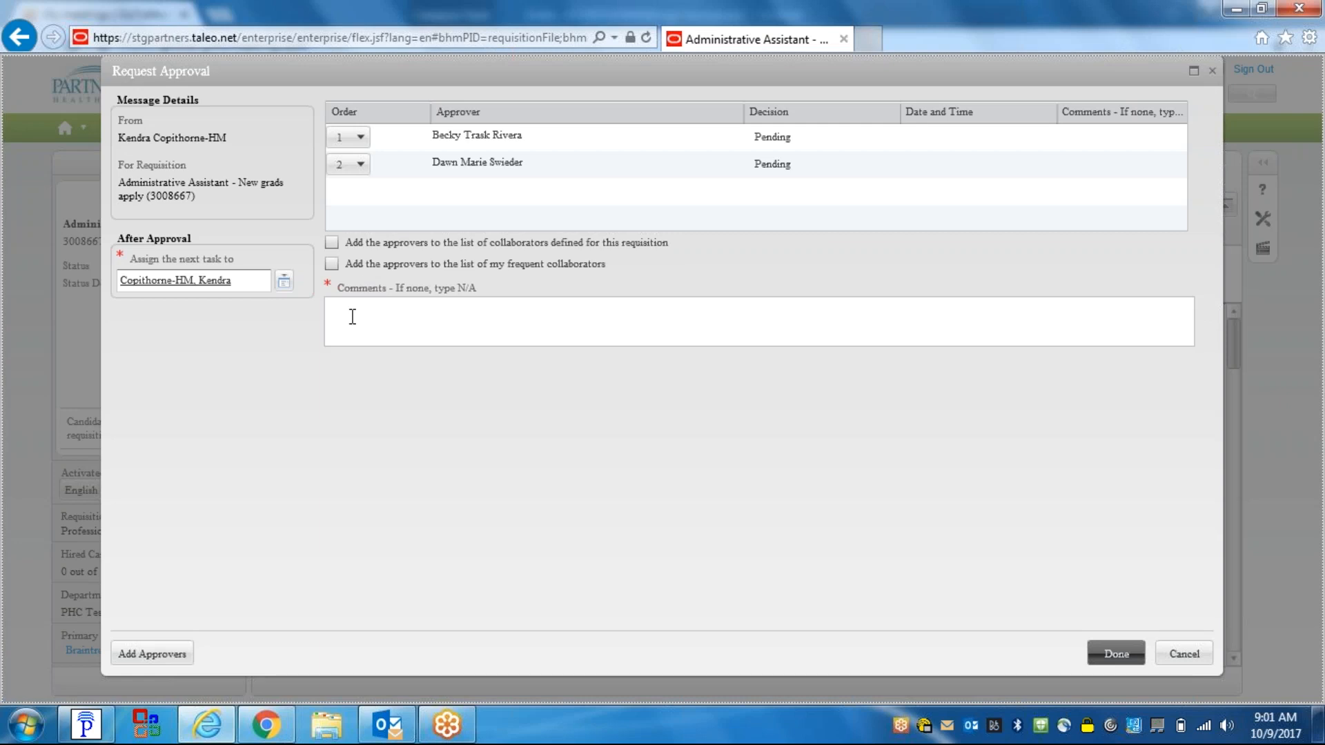
pyautogui.click(351, 317)
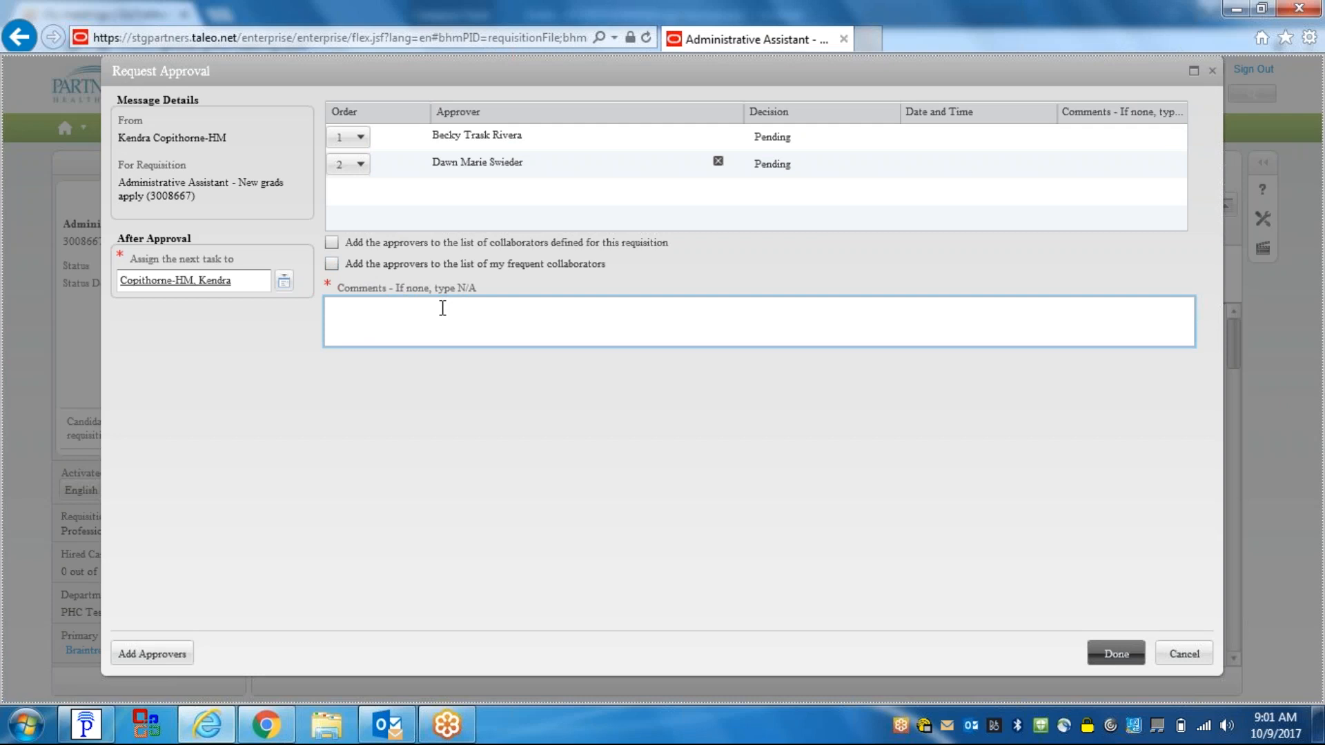
# - Enter the comment N/A and submit the approval request to both approvers
pyautogui.write('N')
pyautogui.write('/A')
pyautogui.click(1118, 656)
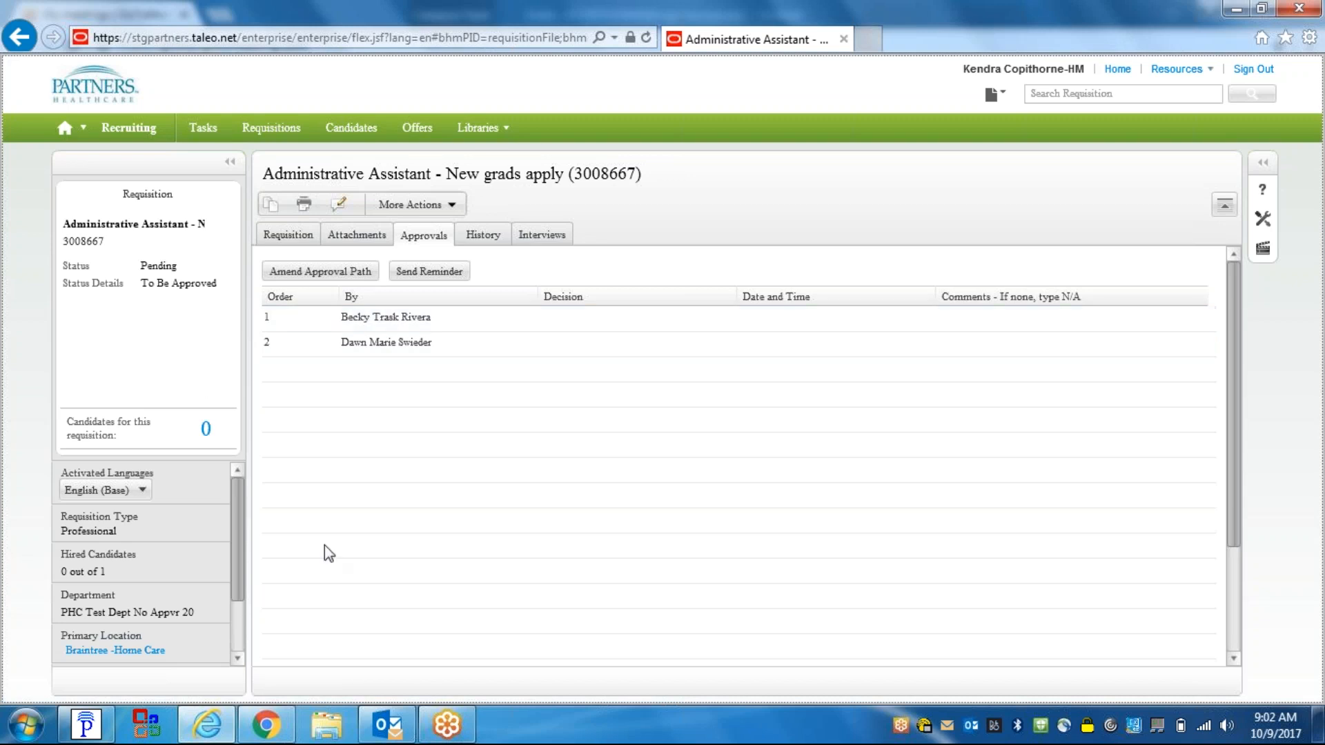
# - Return from Approvals to the Requisition tab showing the Pending, To Be Approved details
pyautogui.click(297, 240)
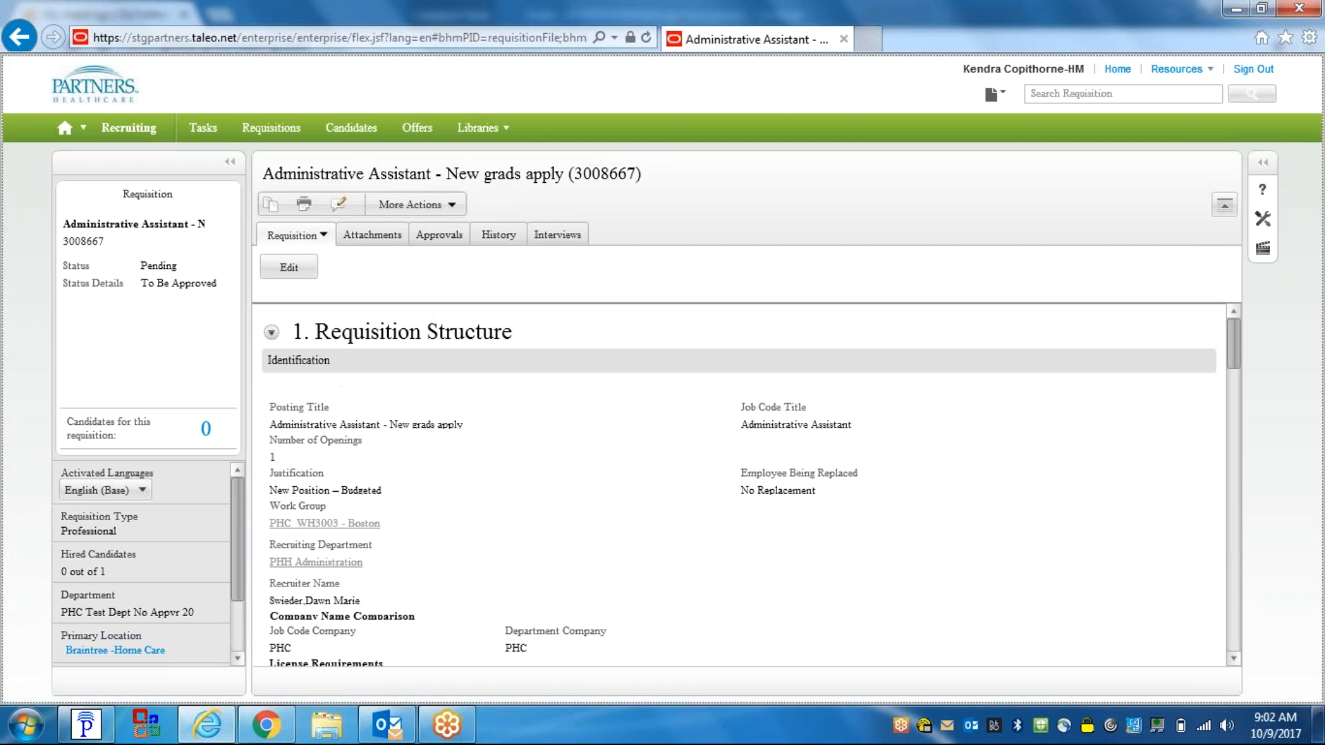